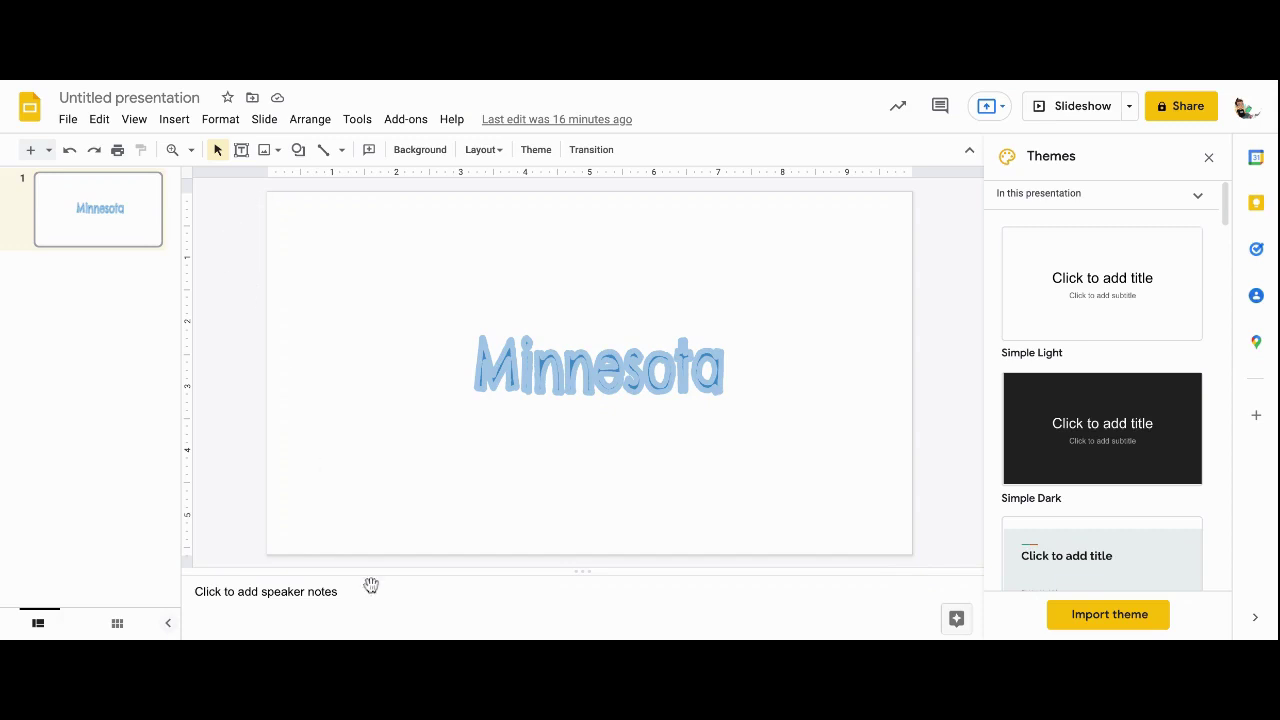
Add a text box in the slide's upper-left area reading "The Governor of Minnesota is Tim Walz.".
click(243, 154)
drag(291, 244, 421, 284)
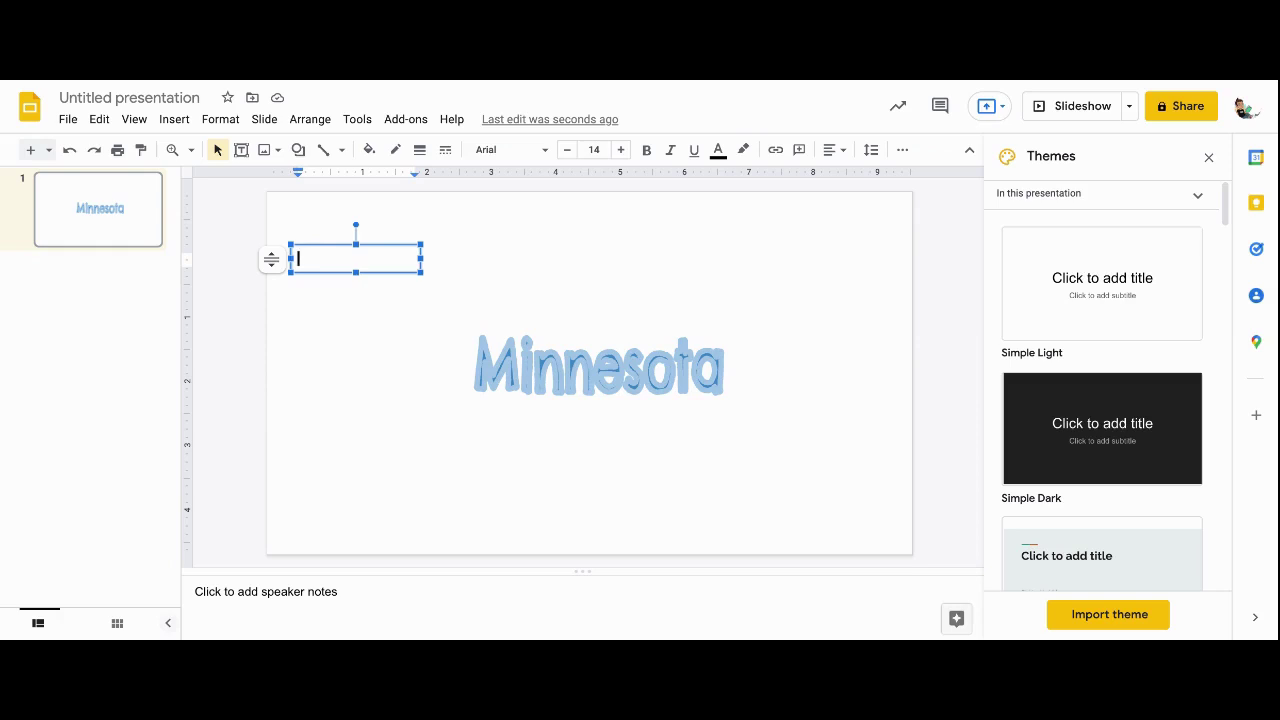
text(The governor o)
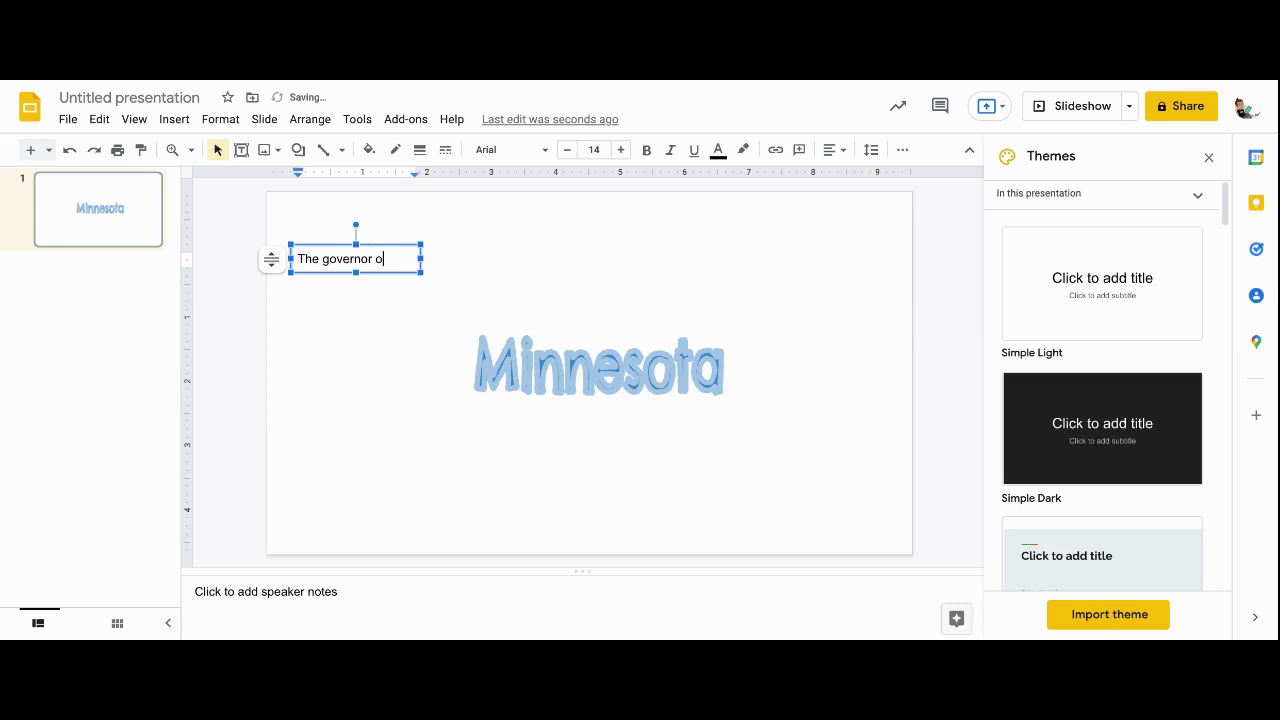
text(f Minnesota)
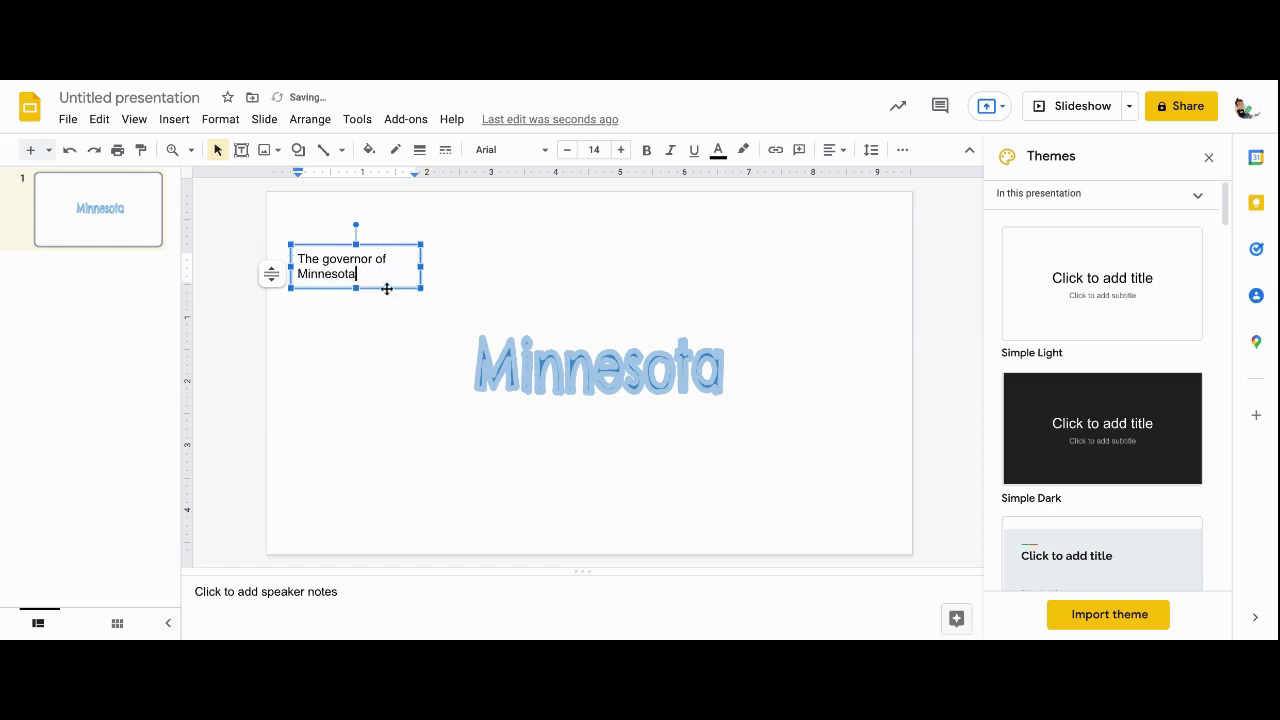
click(325, 258)
key(BackSpace)
text(G)
click(369, 276)
text(is Ti)
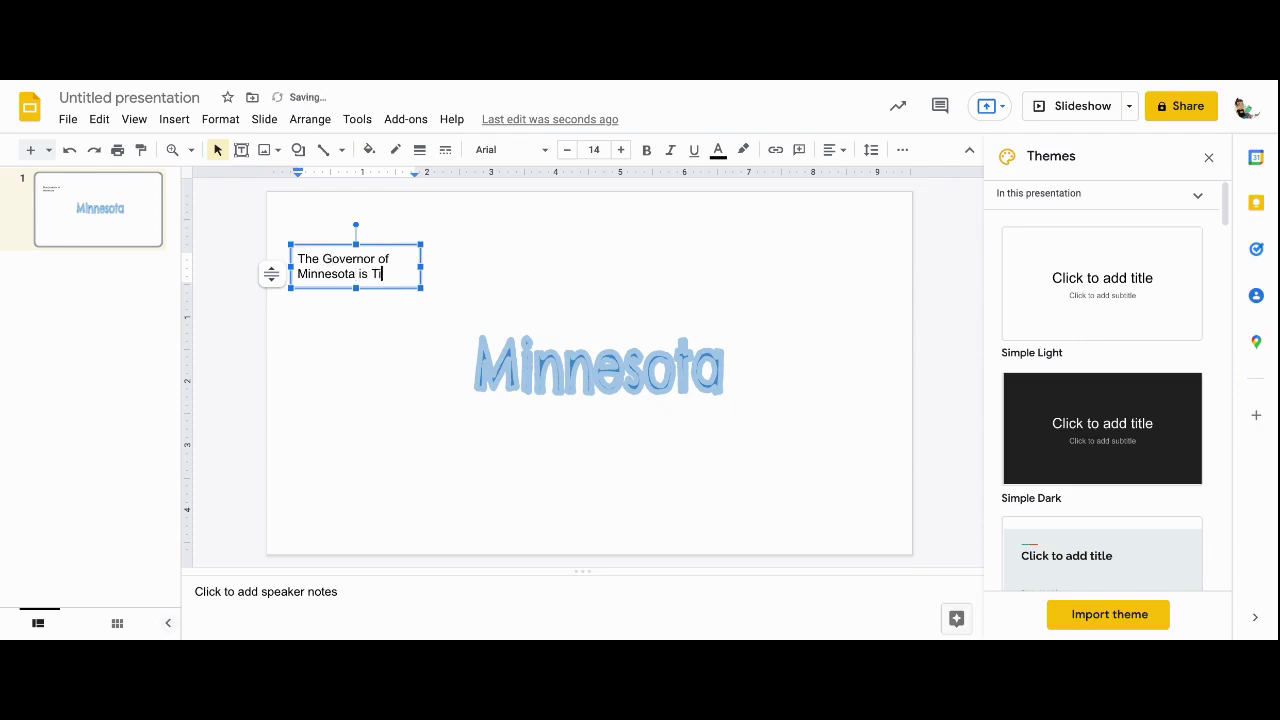
text(m Walz.)
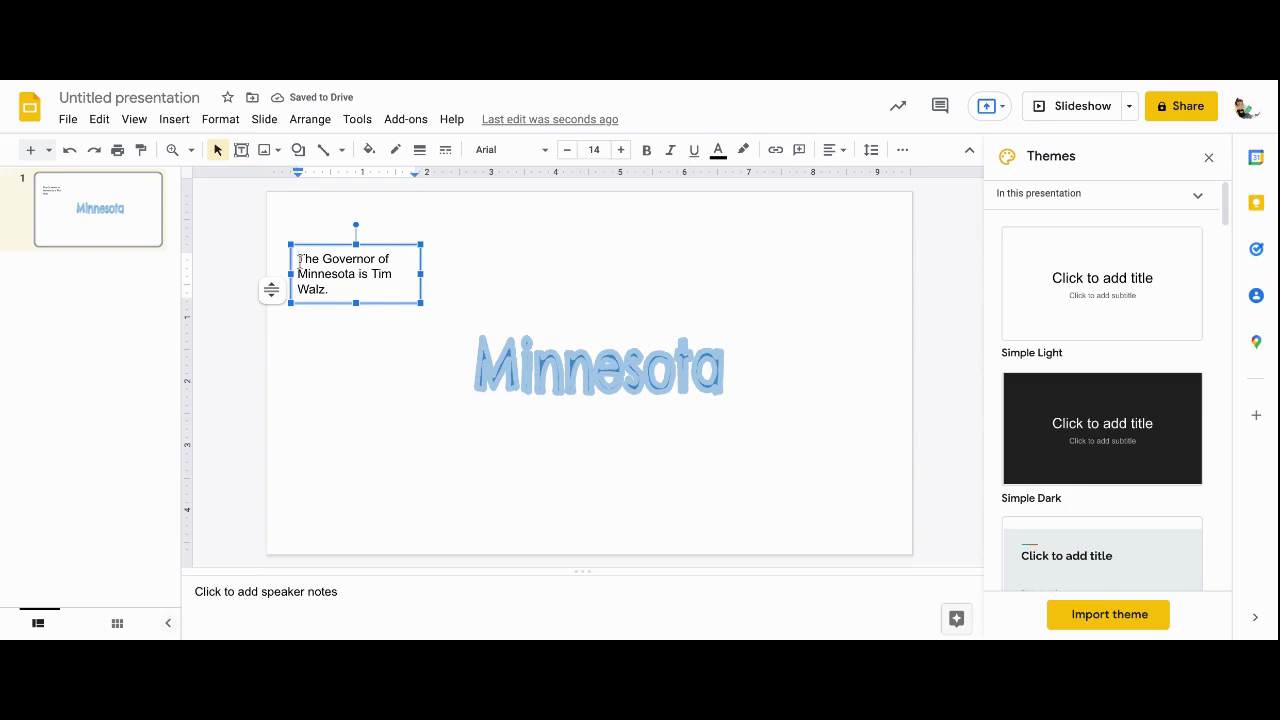
Insert the heading "Government" on its own line above the governor sentence.
click(299, 260)
text(Governm)
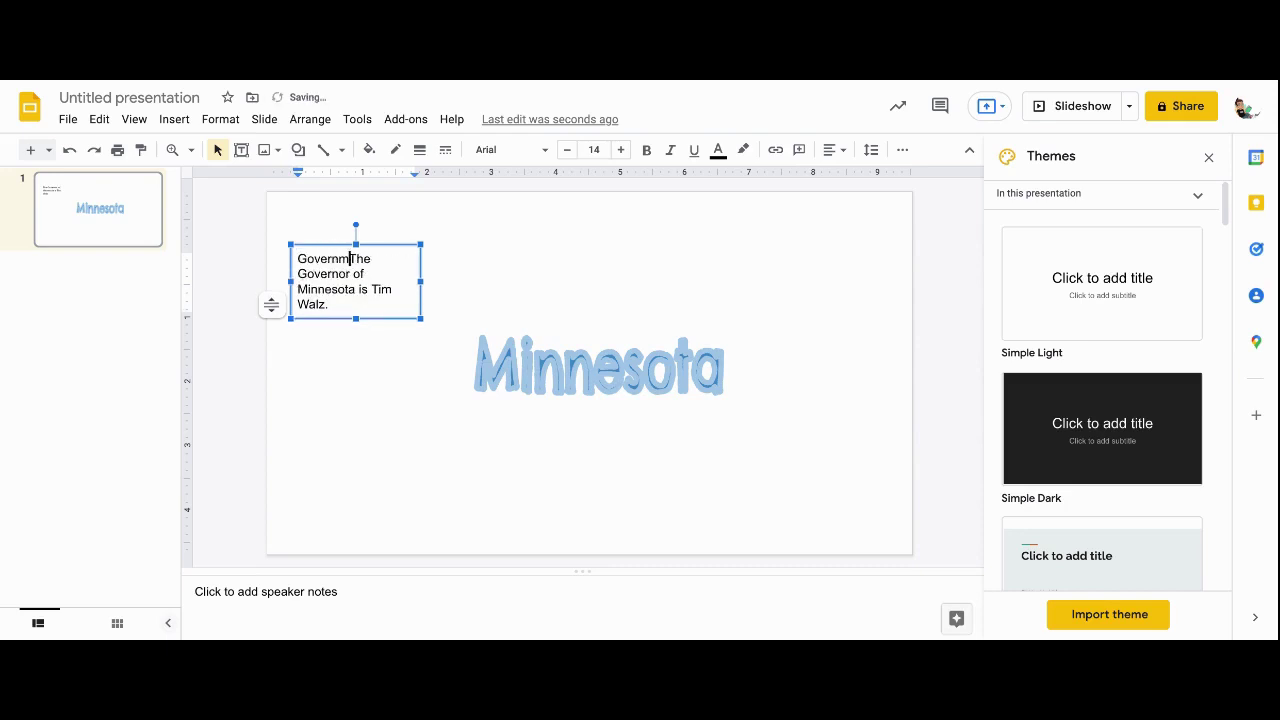
text(ent)
key(Return)
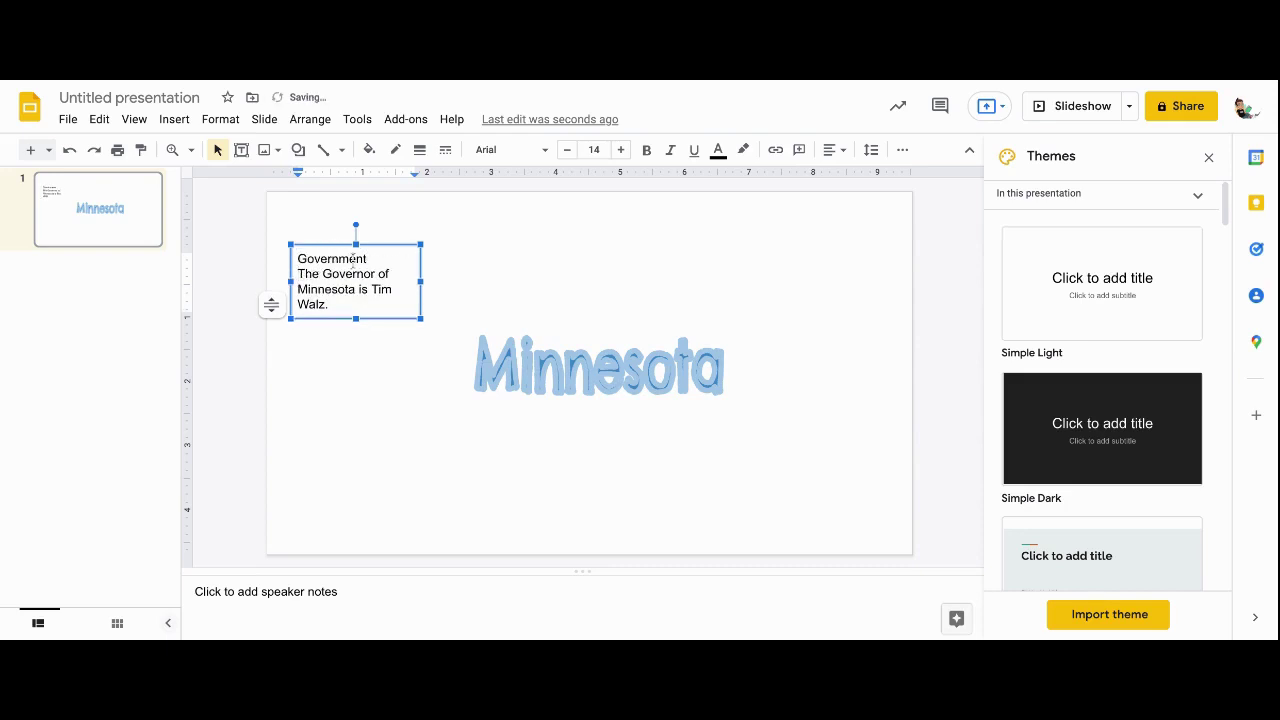
Make the "Government" heading bold and set its font to Chelsea Market.
double_click(374, 258)
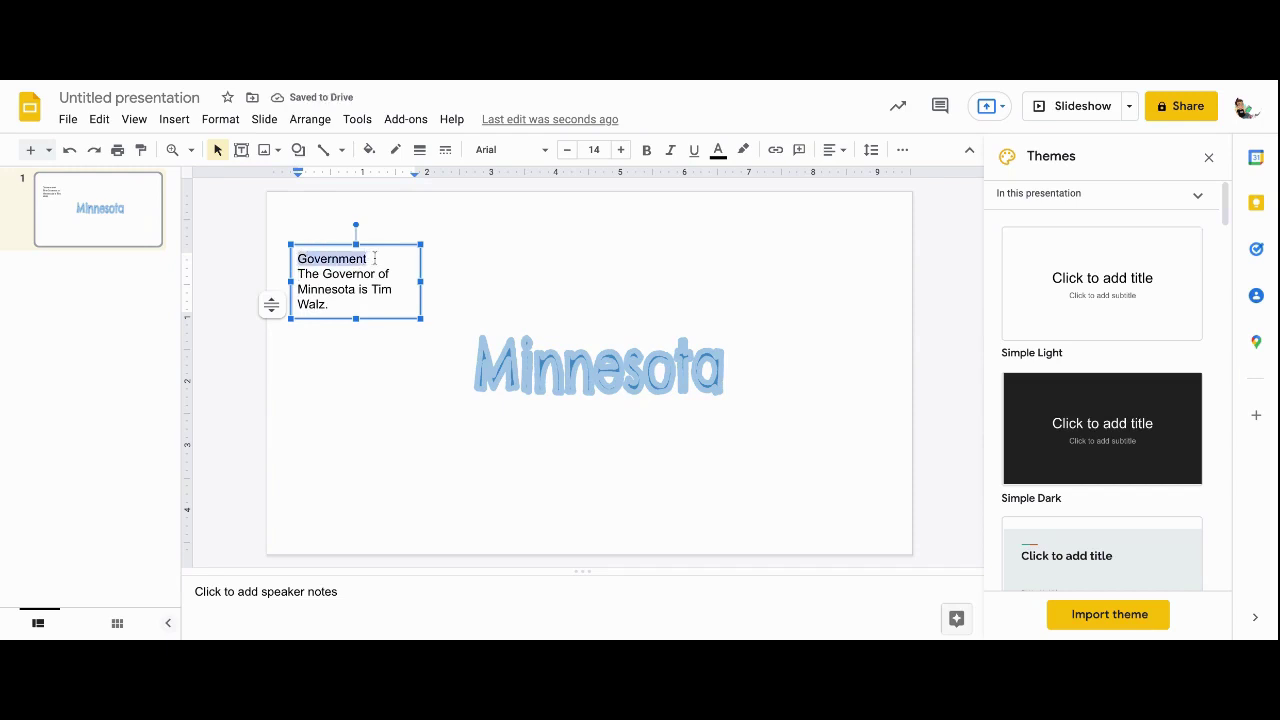
click(648, 151)
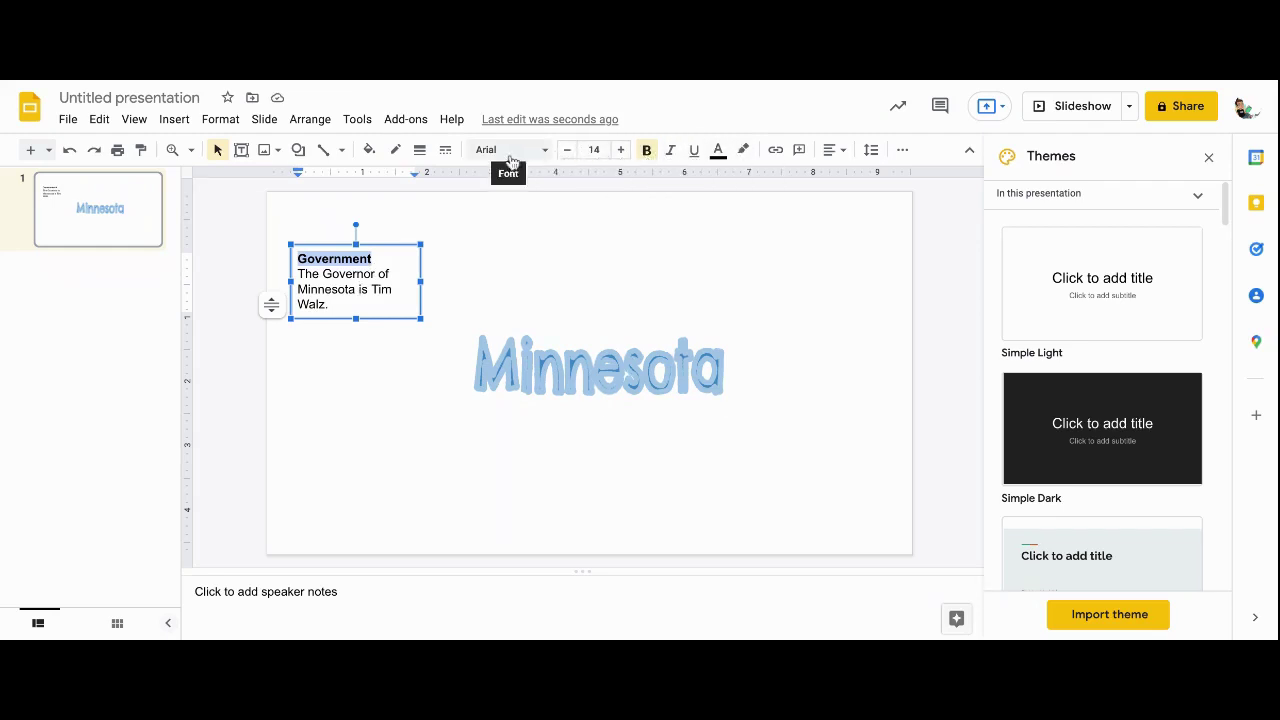
click(545, 153)
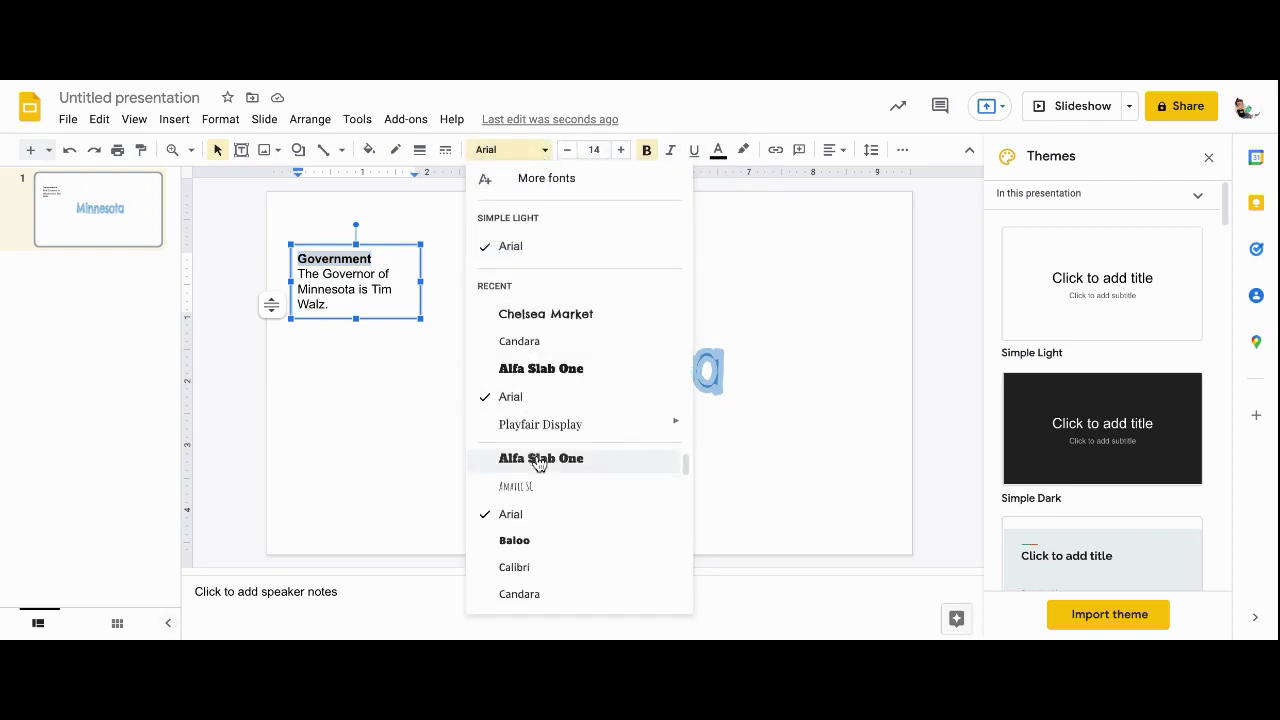
click(541, 316)
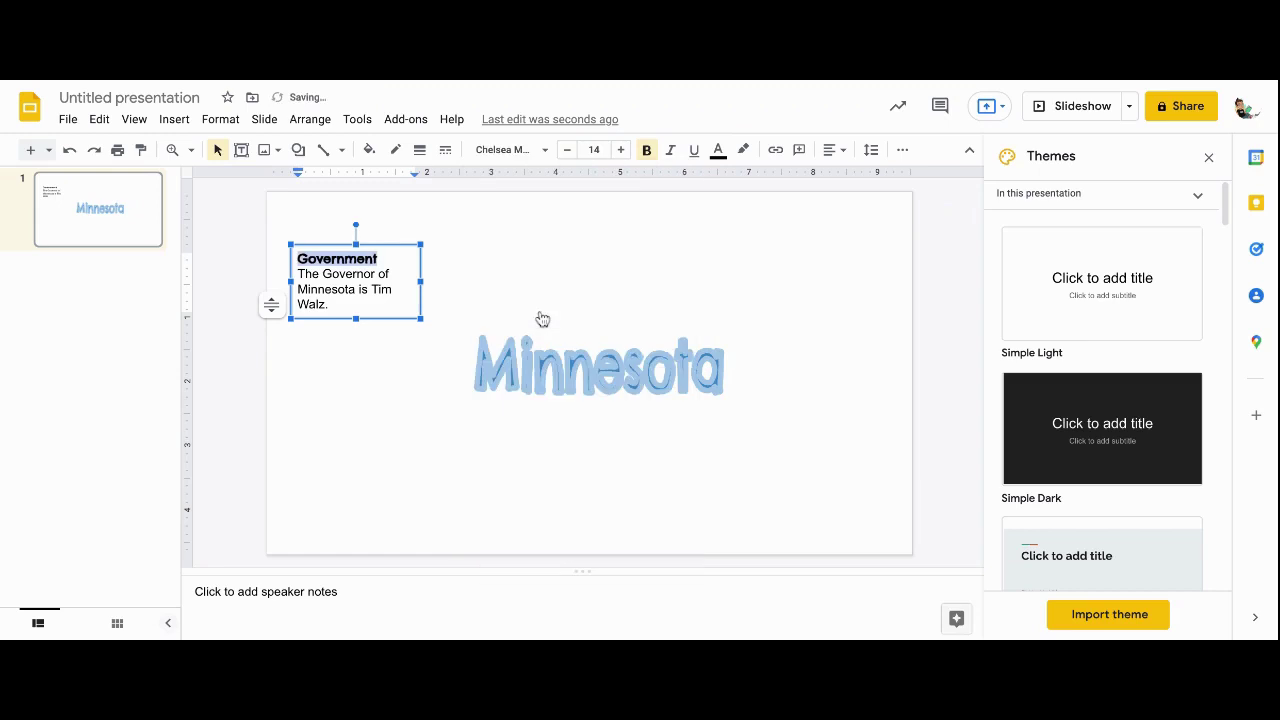
Format the governor sentence below the heading in Playfair Display at size 12.
click(331, 306)
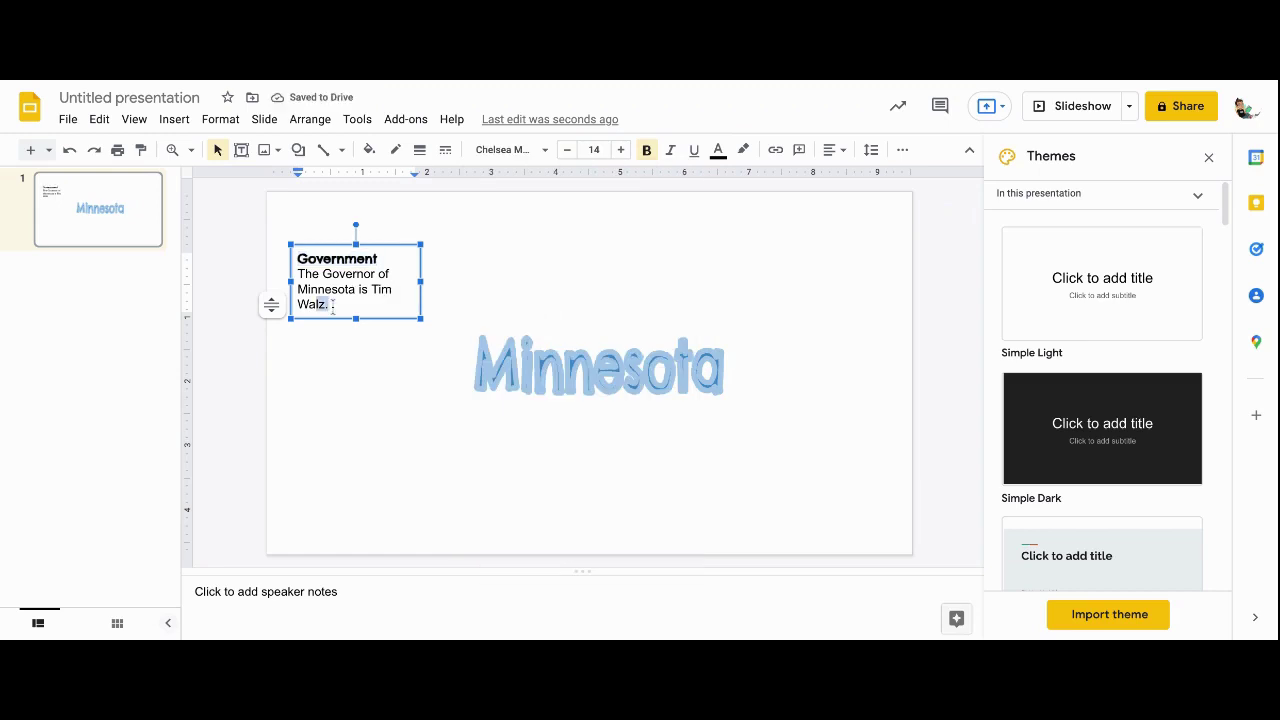
key(shift+Up)
key(shift+Up)
key(shift+Home)
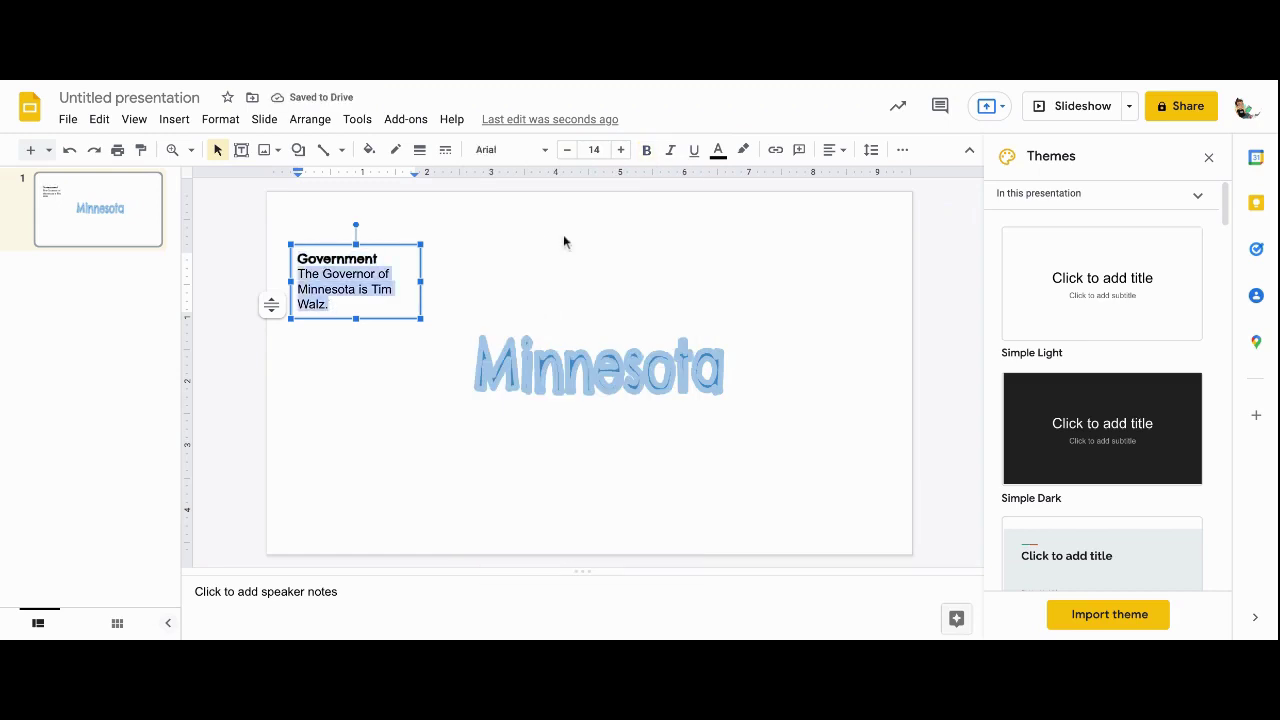
click(522, 152)
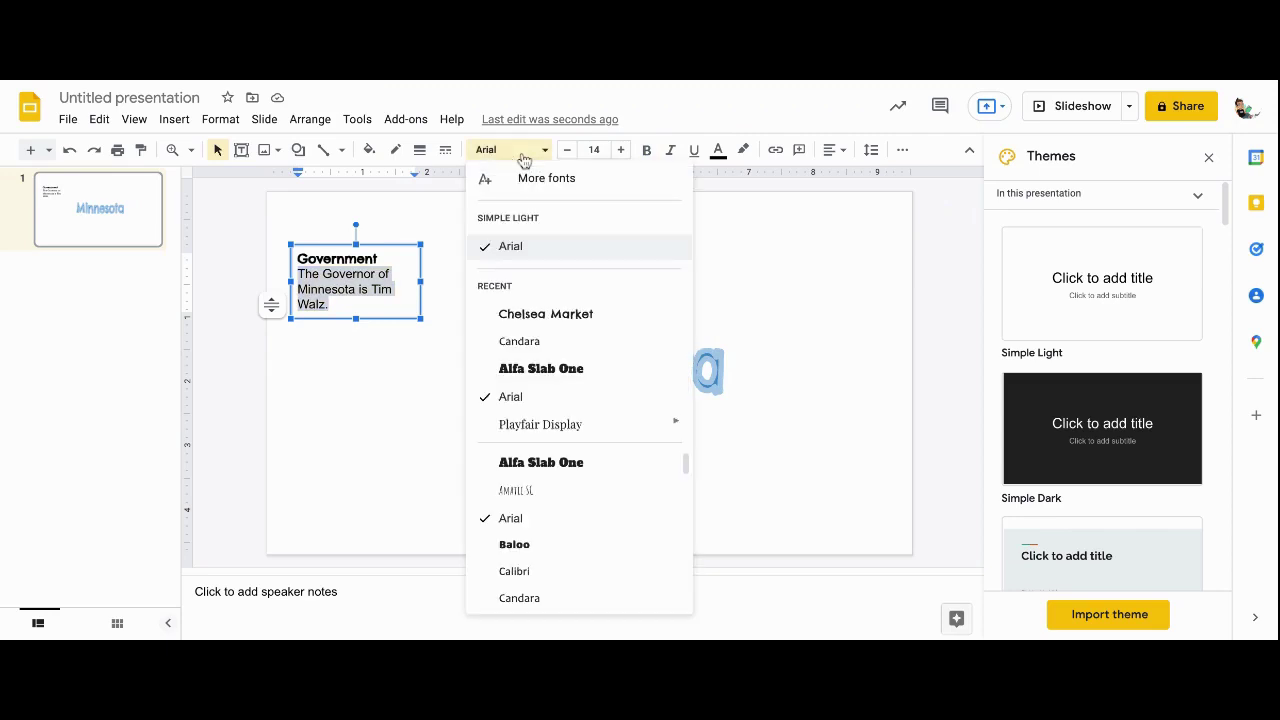
click(575, 434)
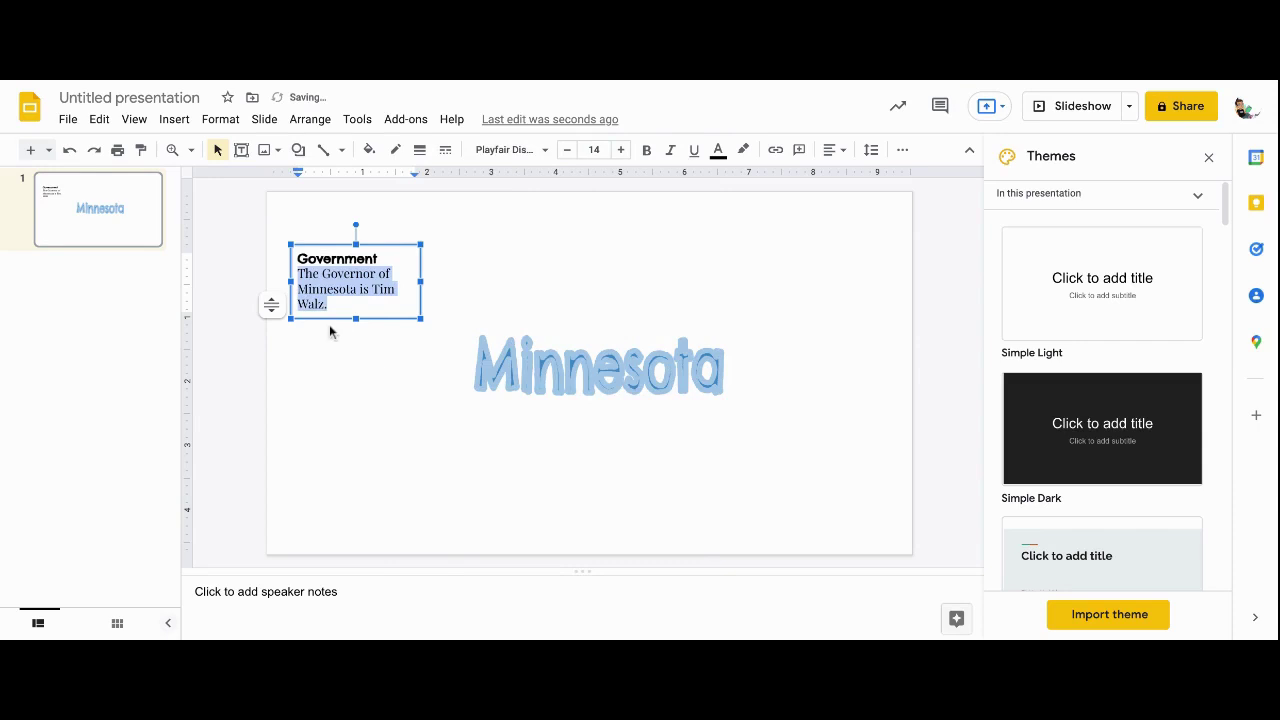
click(567, 150)
click(567, 150)
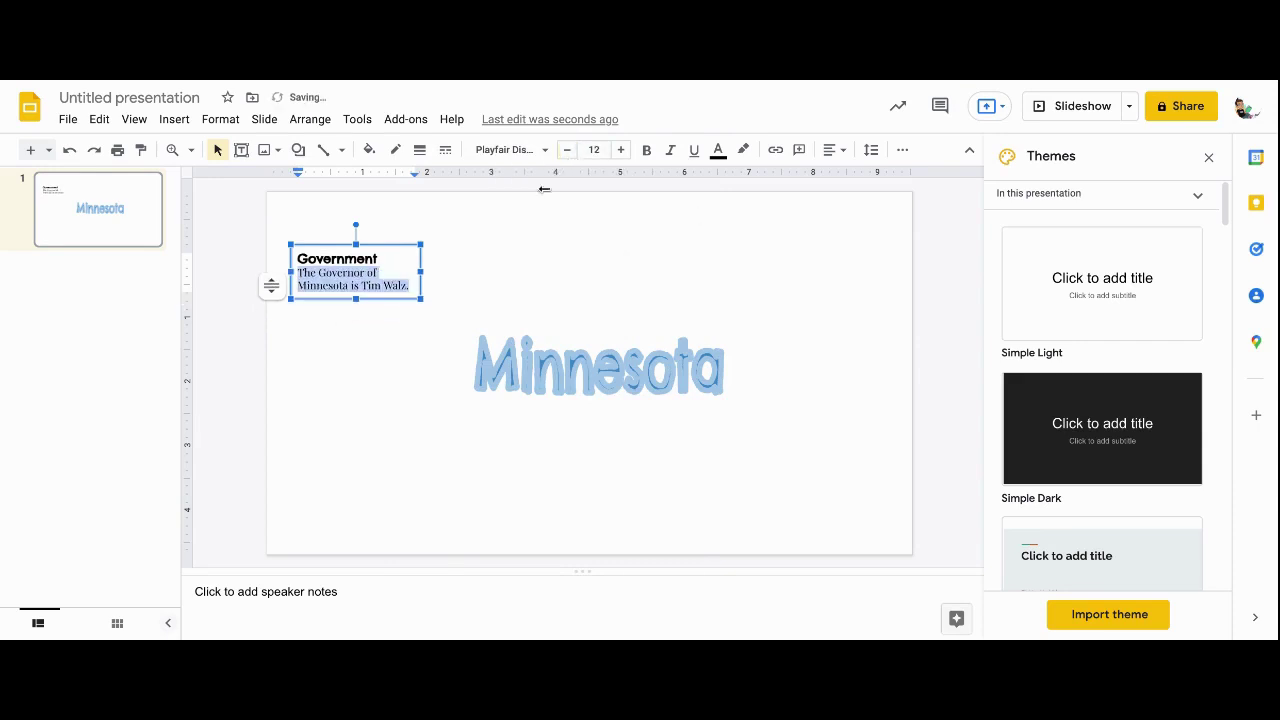
Add the lines "The U.S. Senators are Amy Klobuchar & Tina Smith." and "There are 8 U.S. Representatives." below the governor sentence.
click(410, 288)
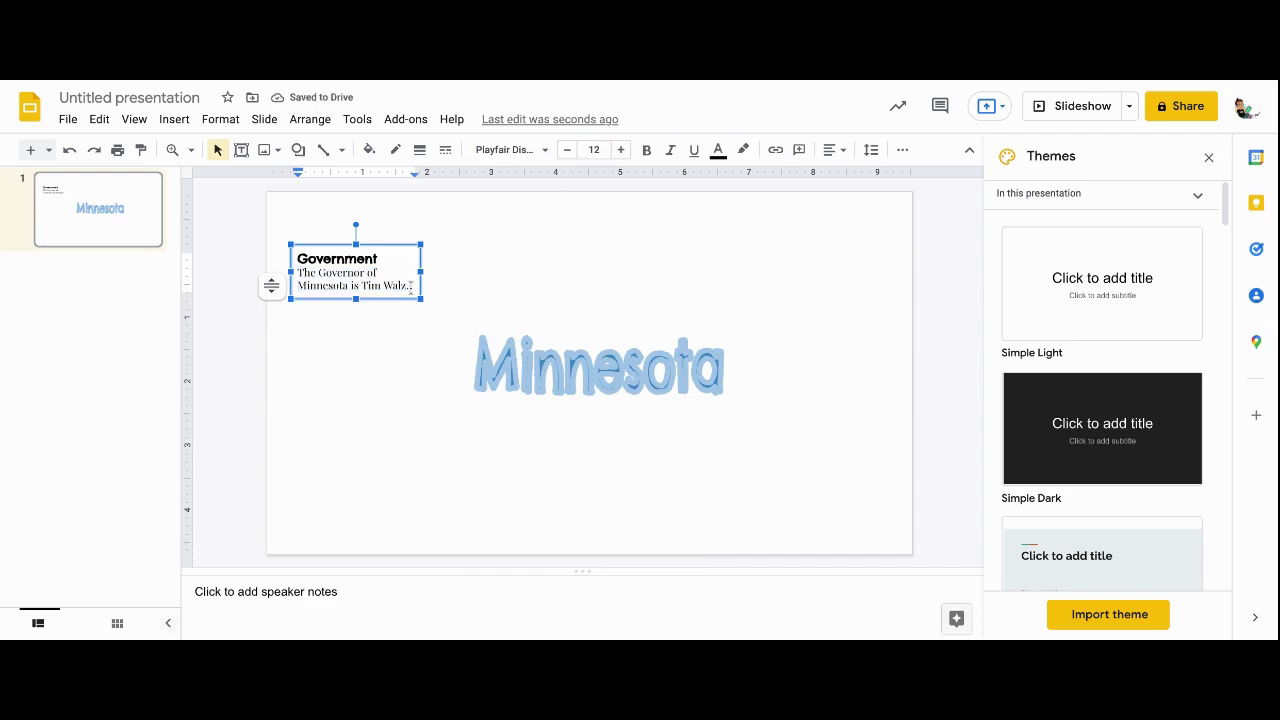
key(Return)
text(The )
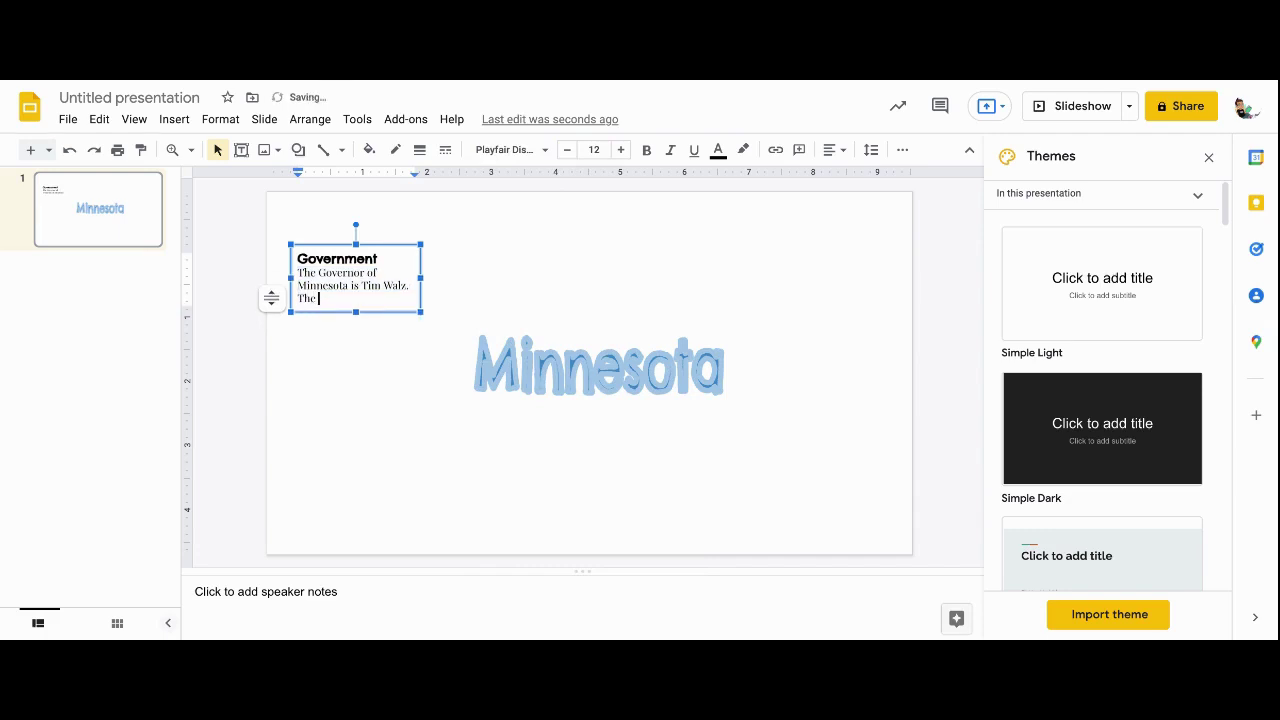
text(U.S. Senators are Amy)
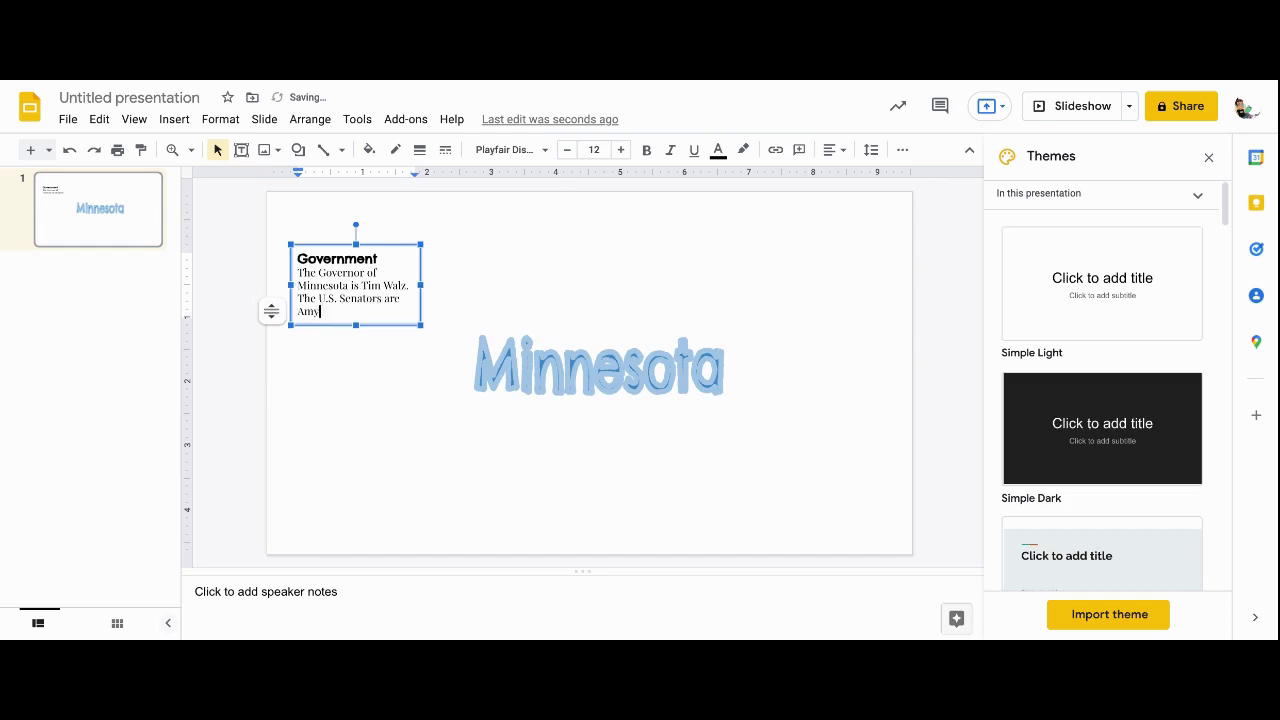
text( Klobuchar & Tina Smith)
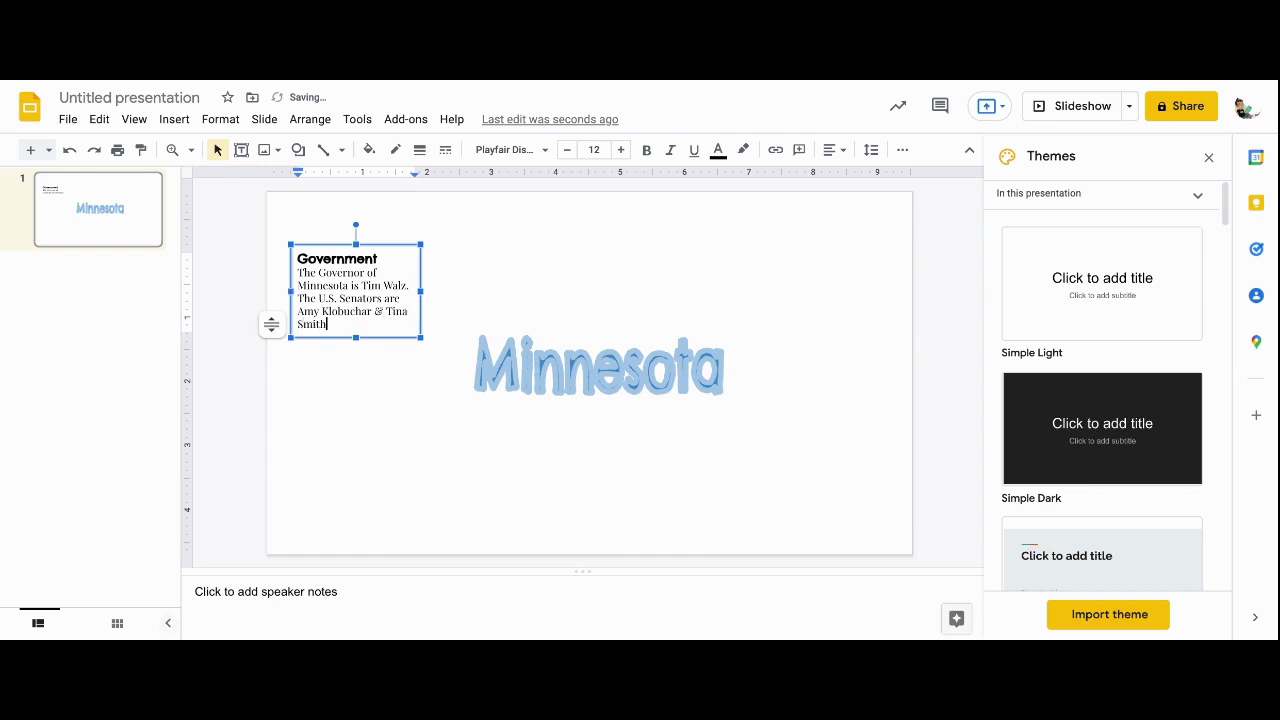
text(.)
key(Return)
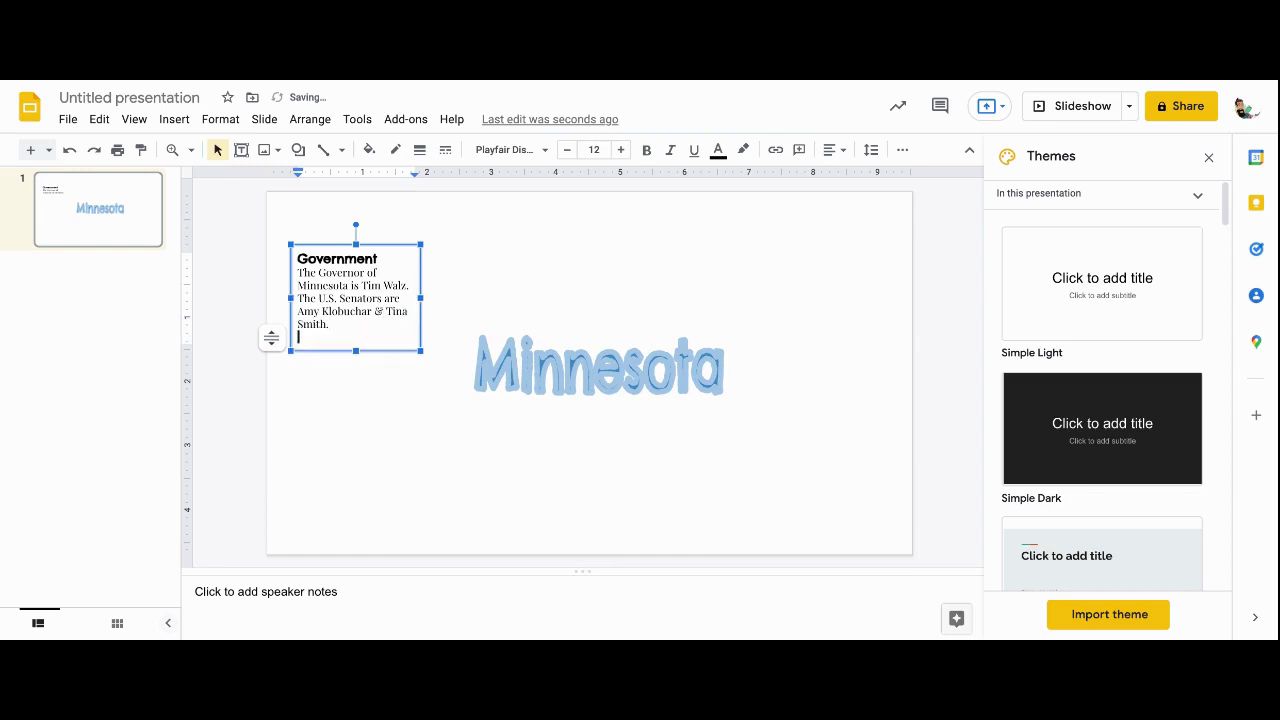
text(There are 8 U.S. Representati)
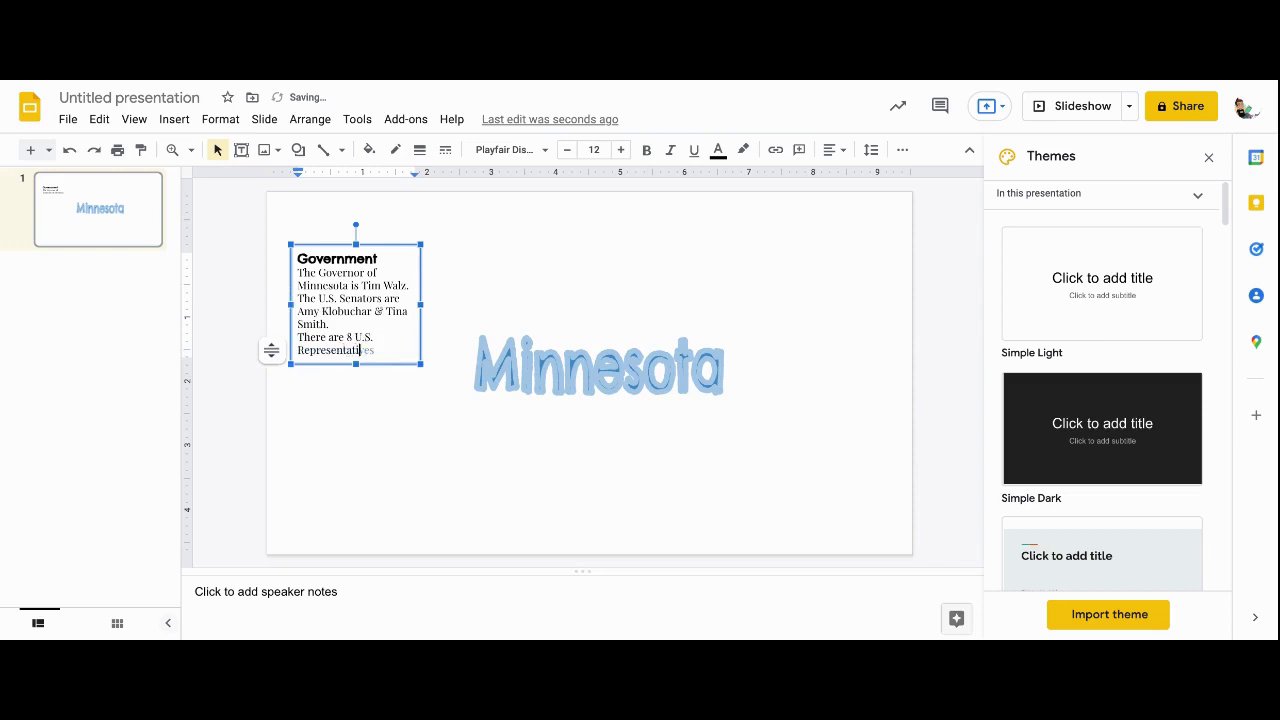
key(Tab)
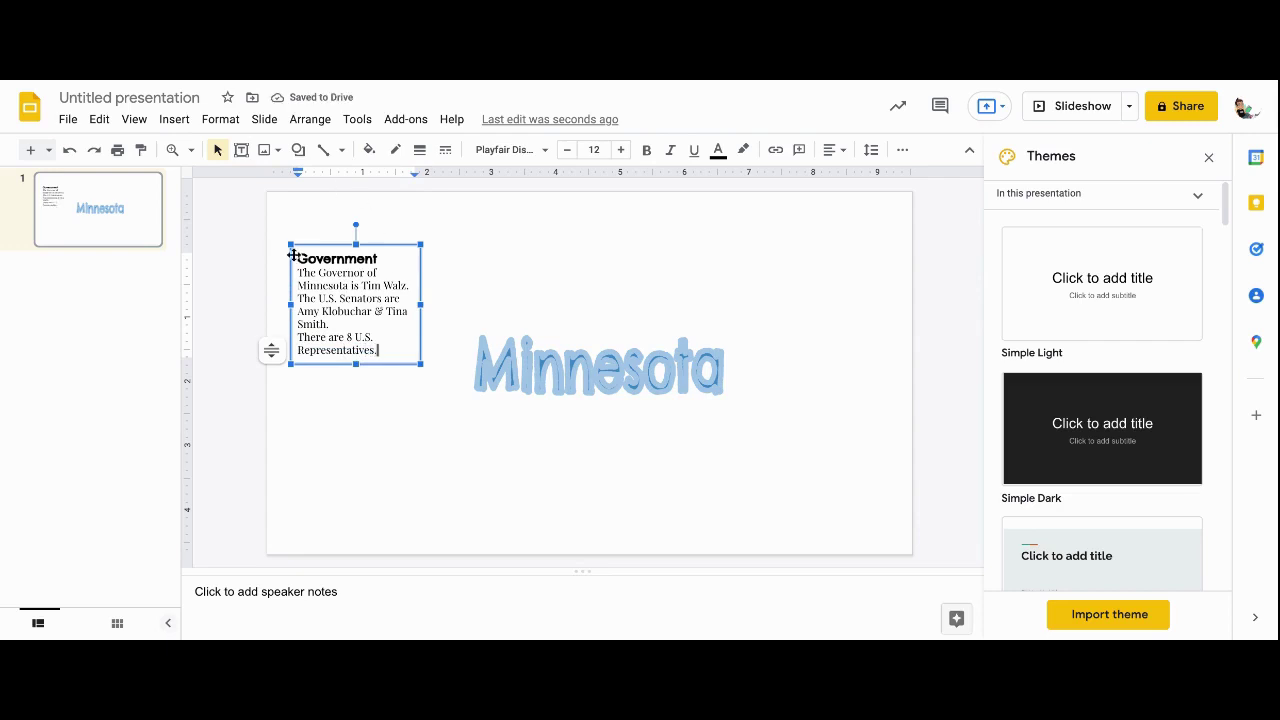
Move the Government text box down near the slide's left edge and narrow it to just fit the heading on one line.
drag(334, 247, 320, 285)
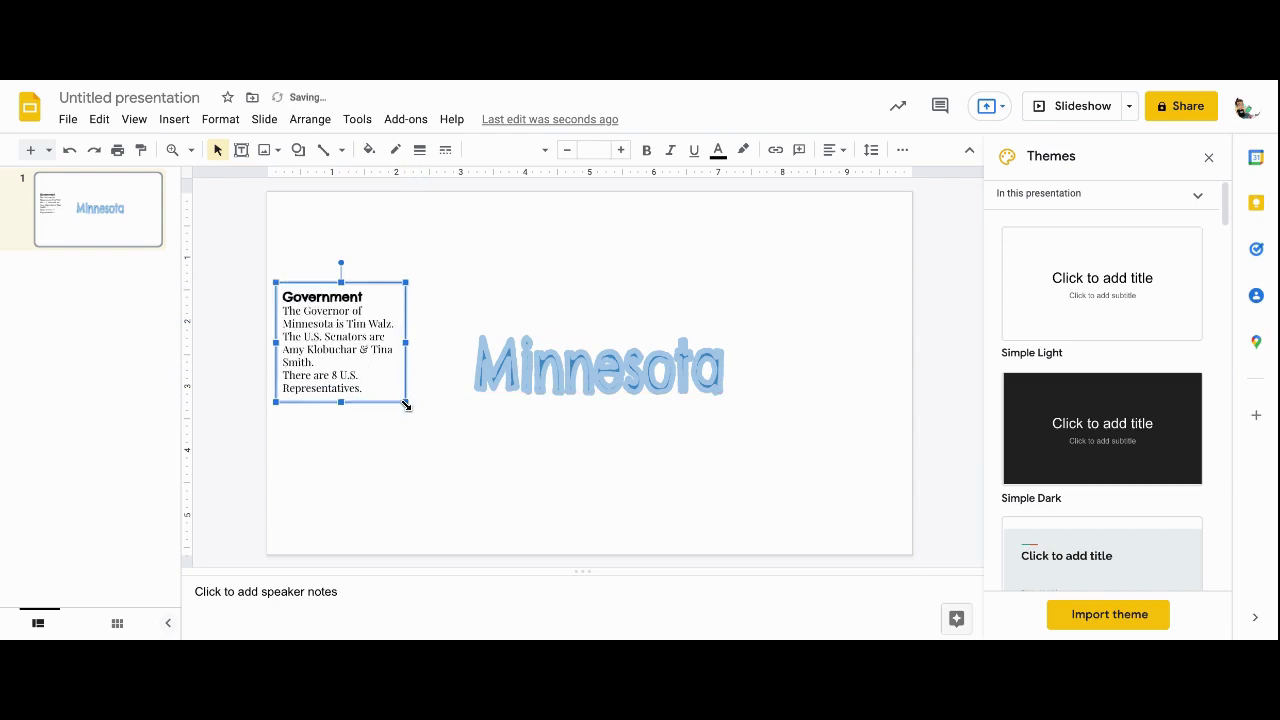
drag(406, 402, 367, 411)
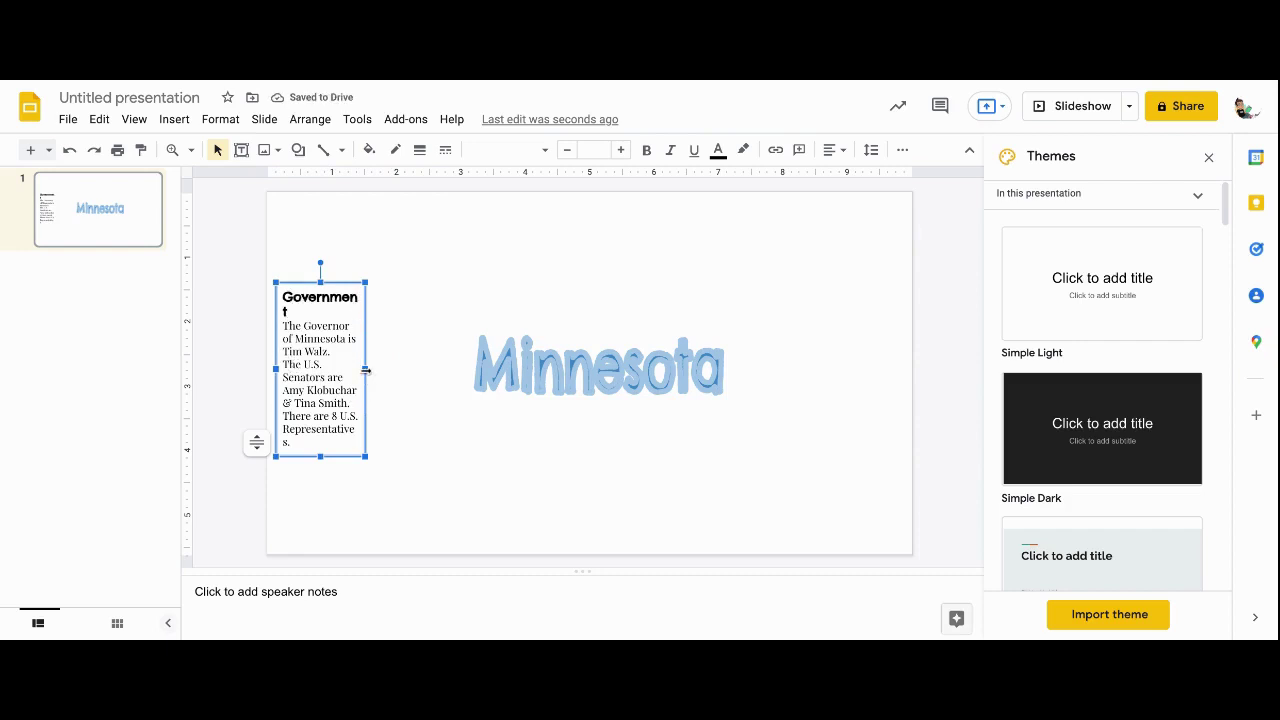
drag(366, 369, 370, 369)
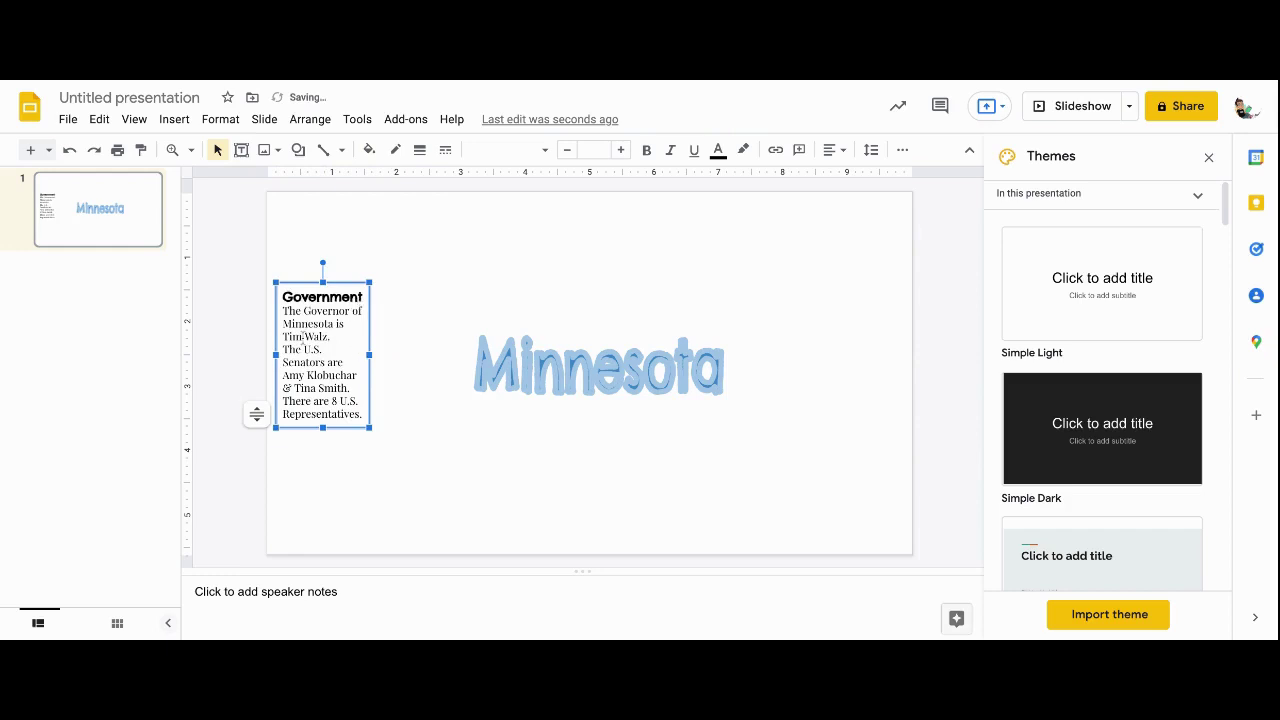
click(308, 227)
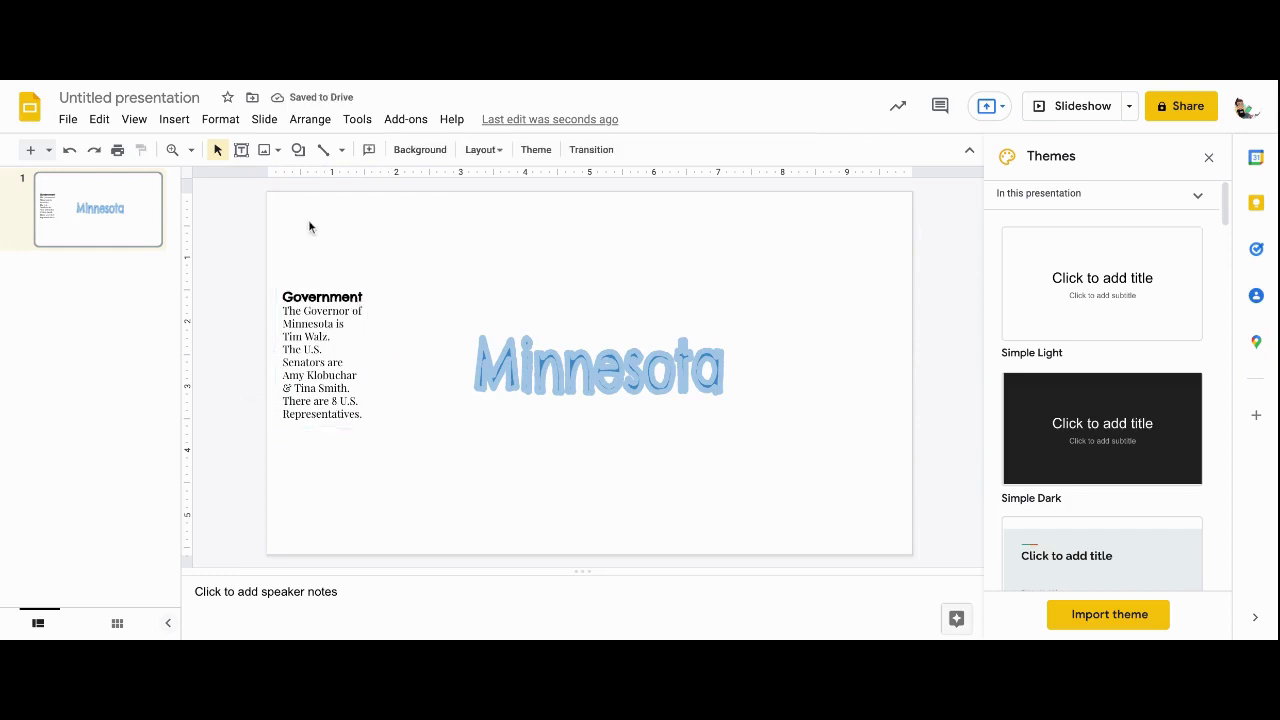
Open Explore and search the web for "tim walz".
click(277, 151)
click(640, 436)
click(931, 620)
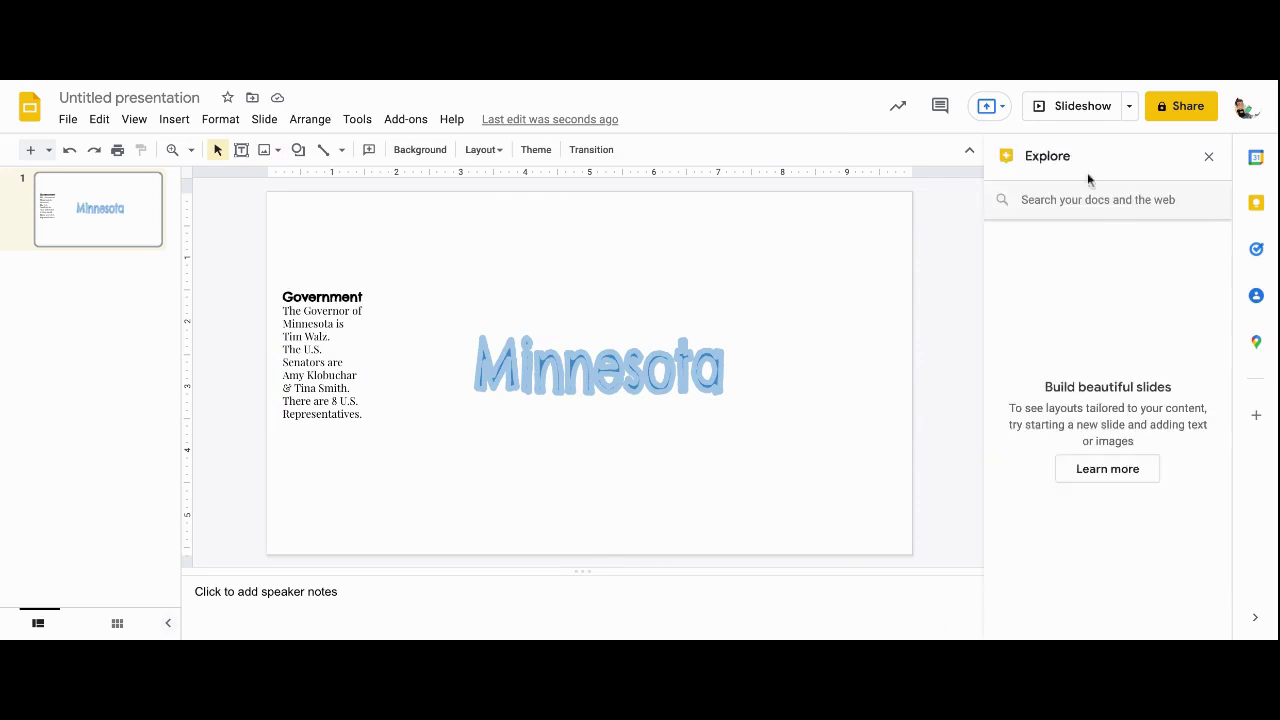
click(1085, 203)
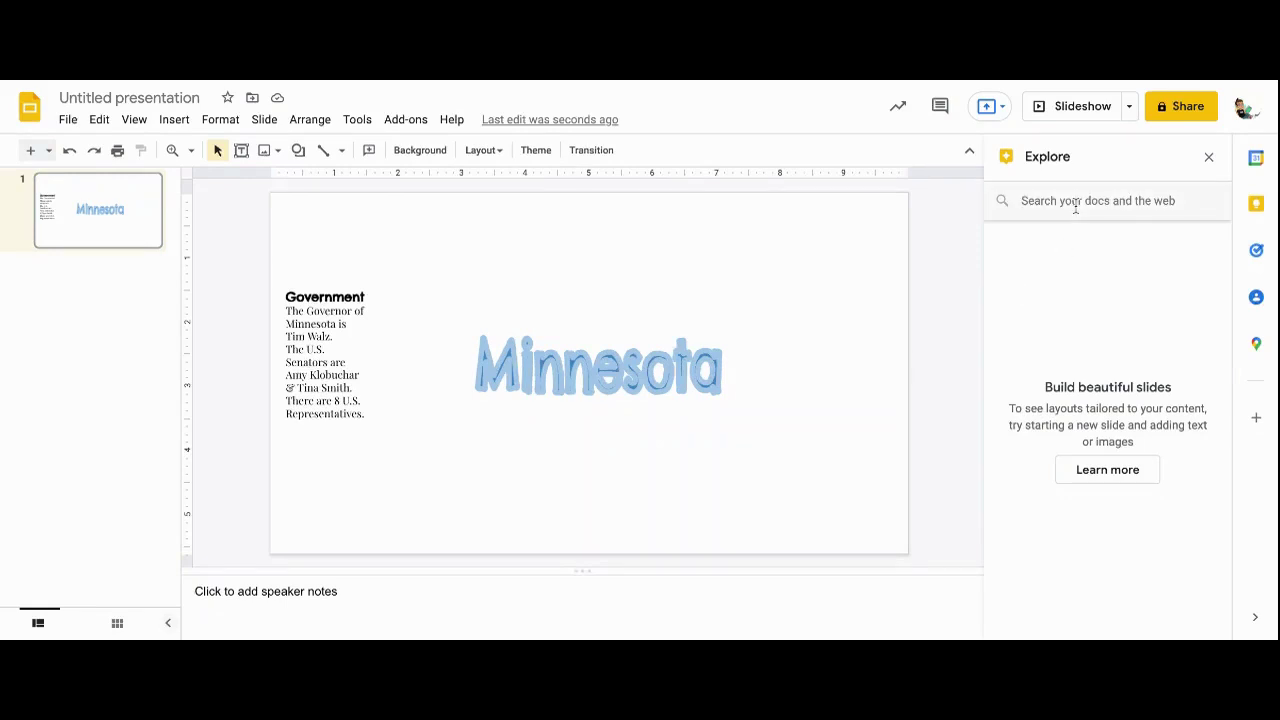
click(1021, 200)
text(time w)
key(BackSpace)
key(BackSpace)
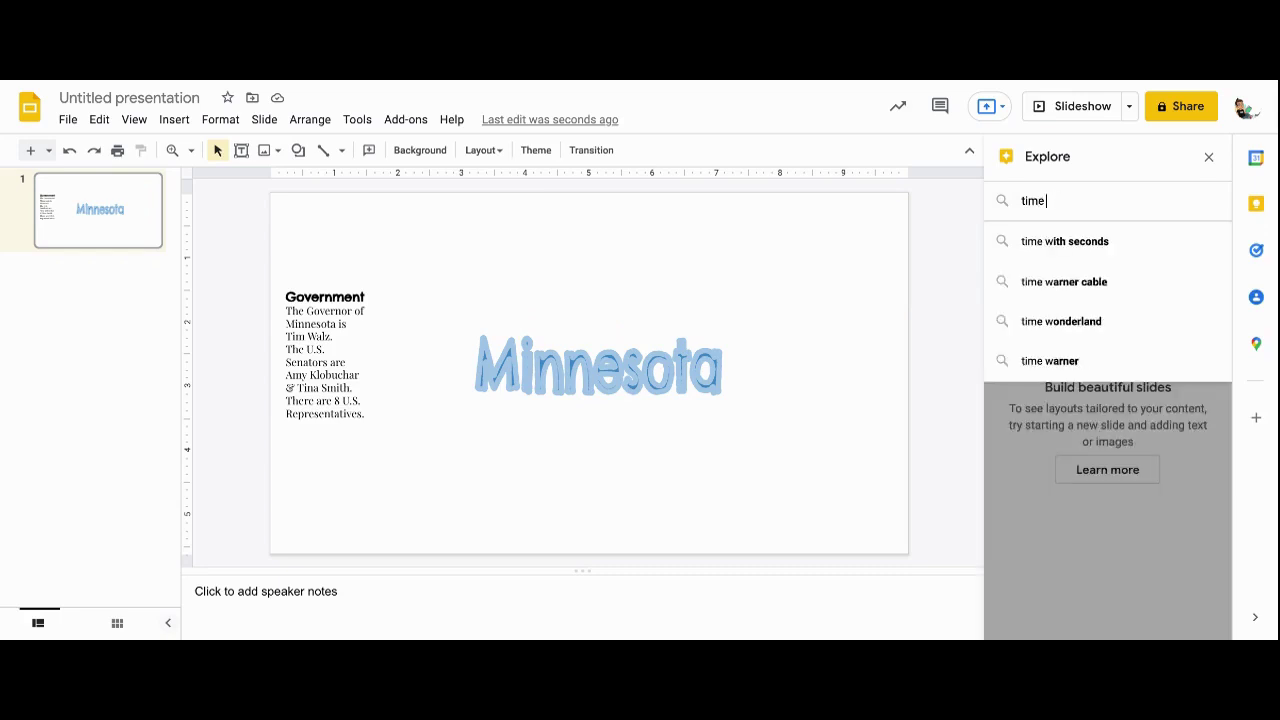
text(walz)
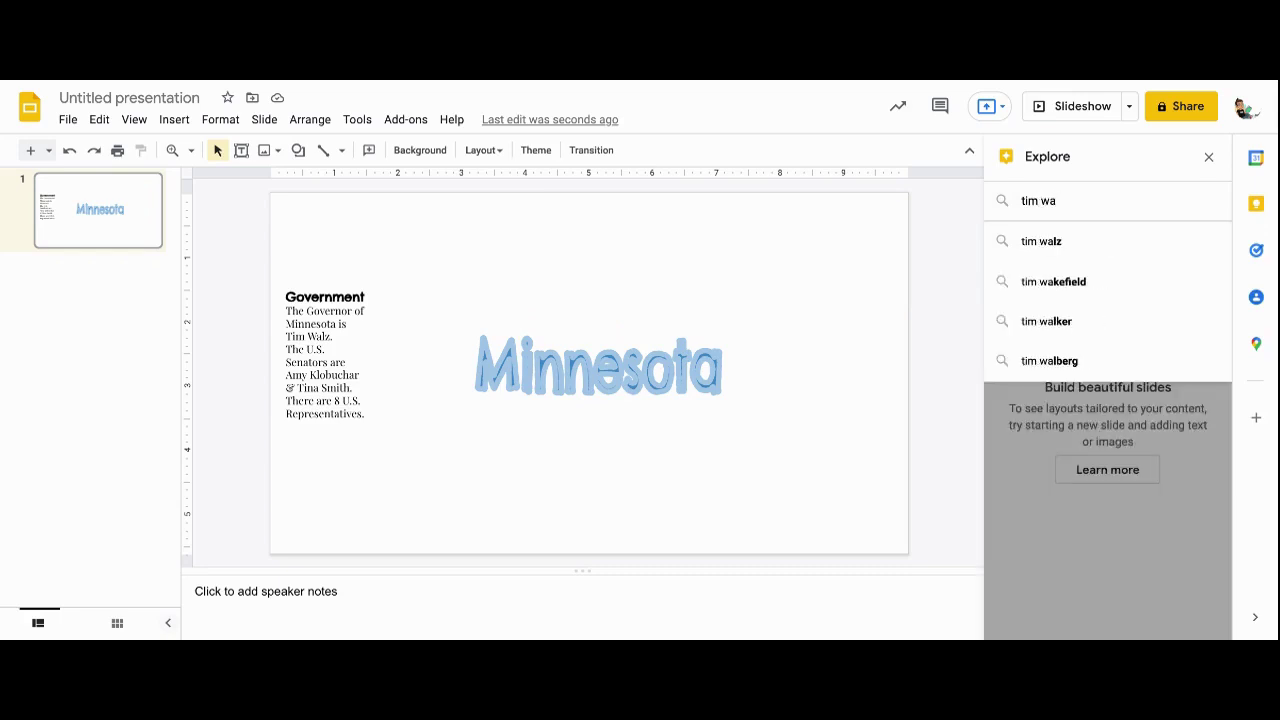
click(1089, 245)
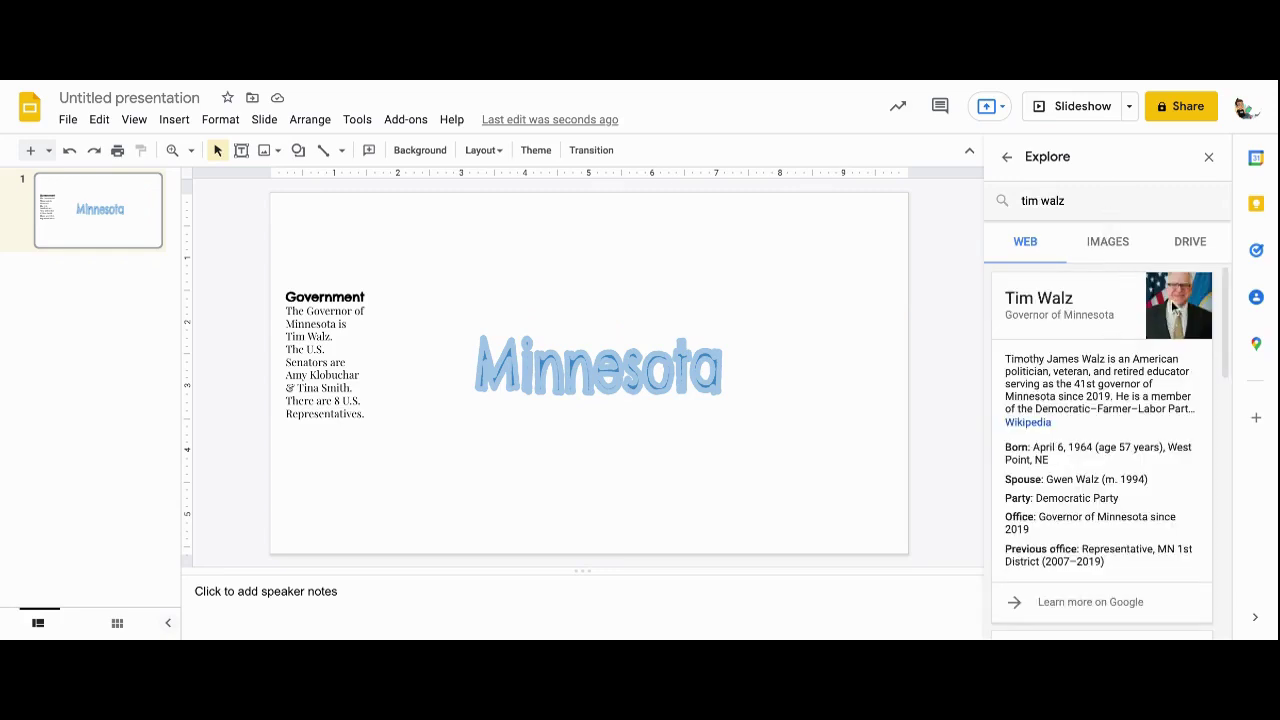
Insert the first portrait from the Tim Walz image results, showing him before a flag, into the slide.
click(1108, 244)
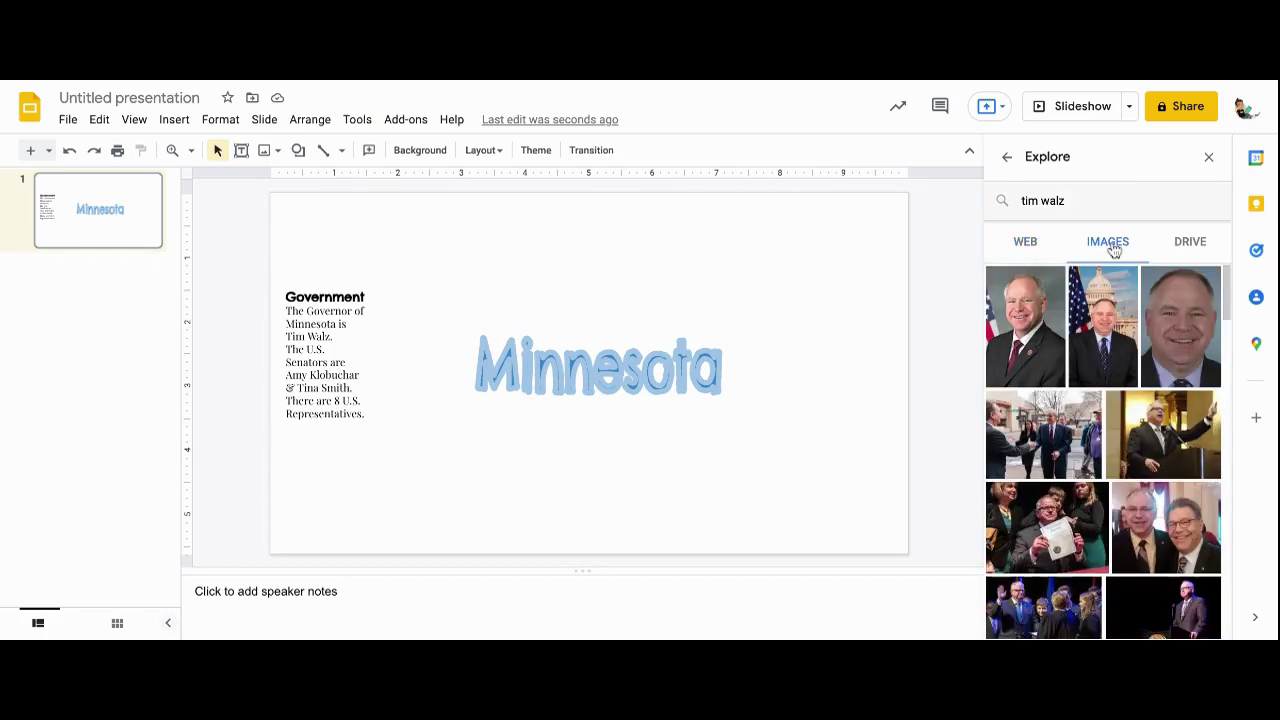
mouse_move(1048, 320)
click(1030, 325)
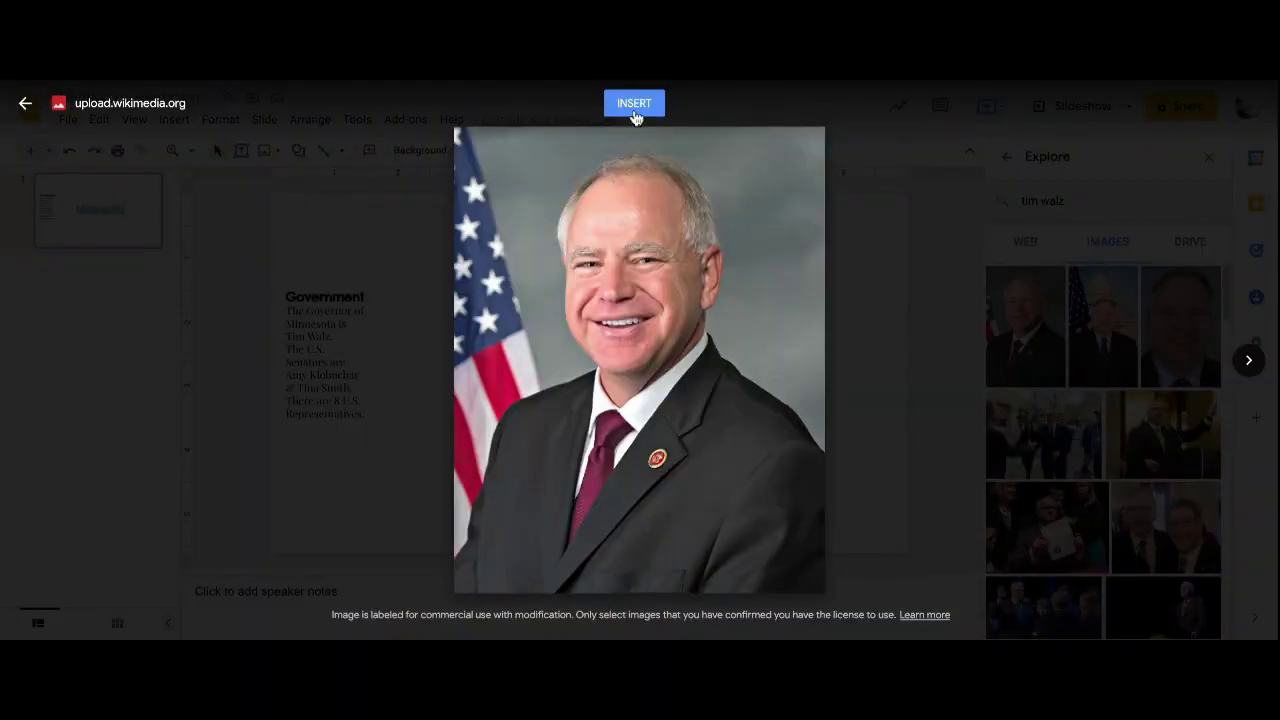
click(634, 104)
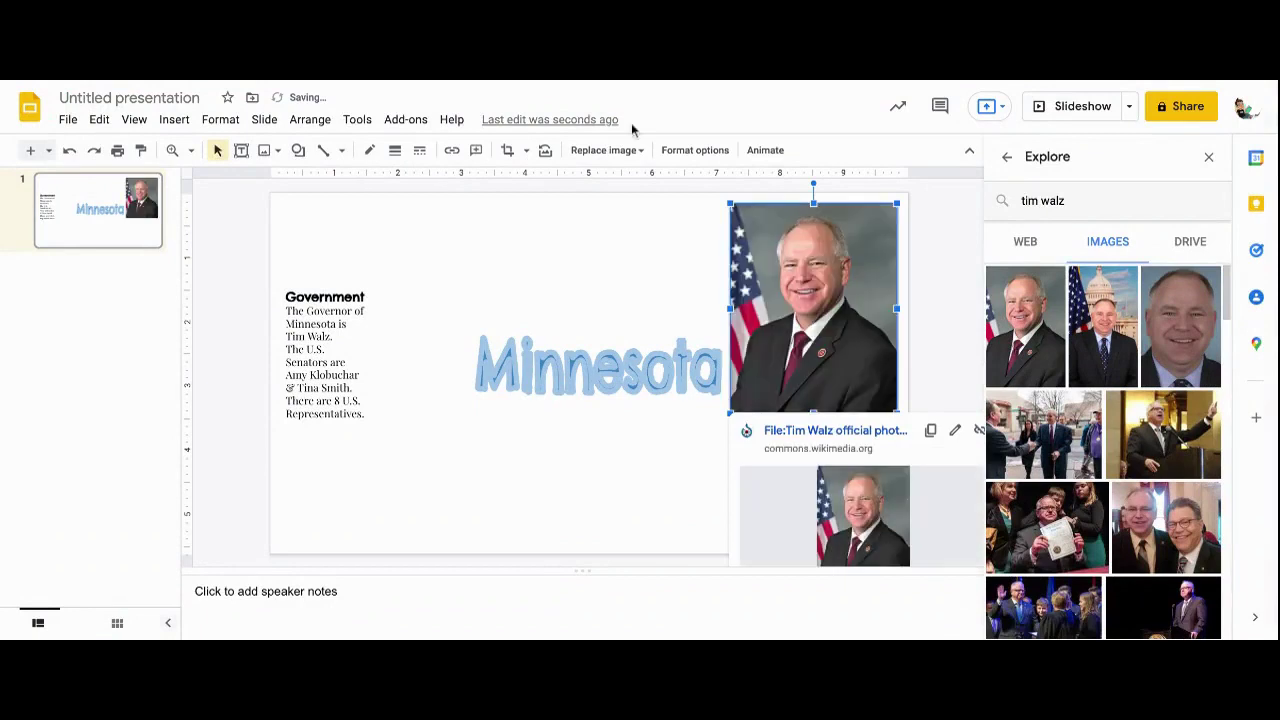
Shrink the Tim Walz portrait to roughly the width of the Government heading and place it directly above that heading.
drag(790, 296, 322, 286)
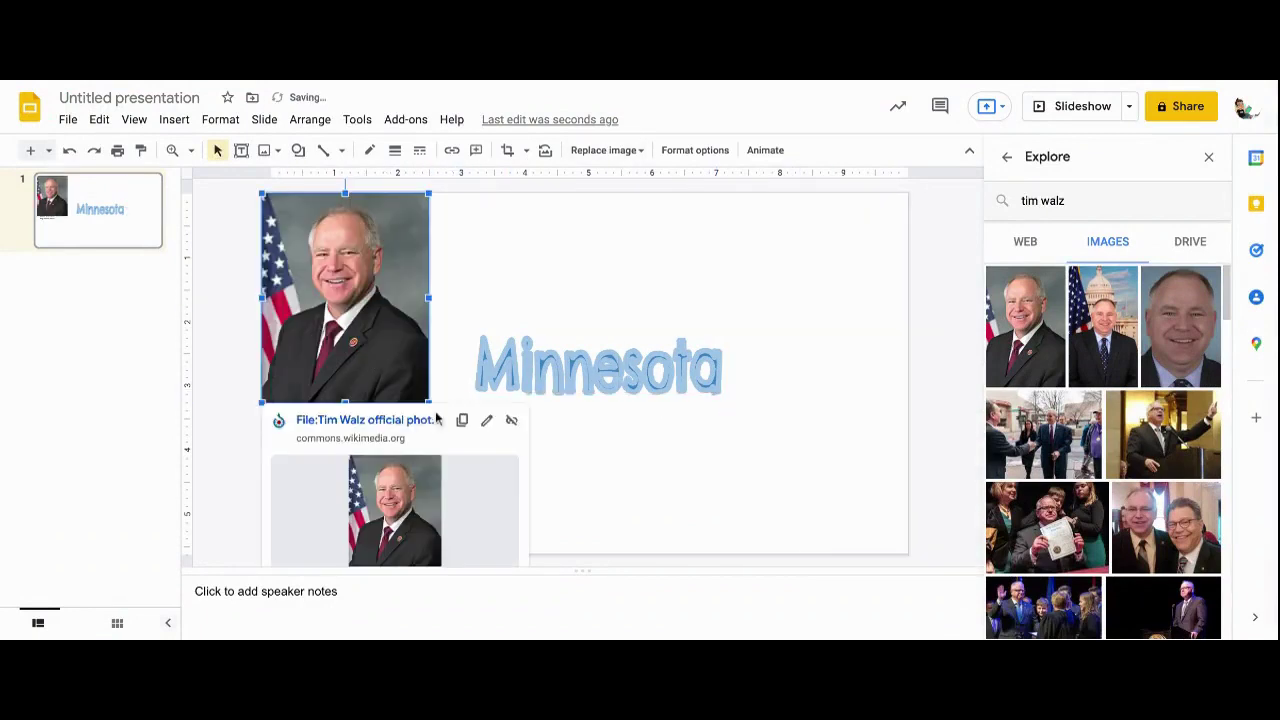
drag(428, 401, 339, 262)
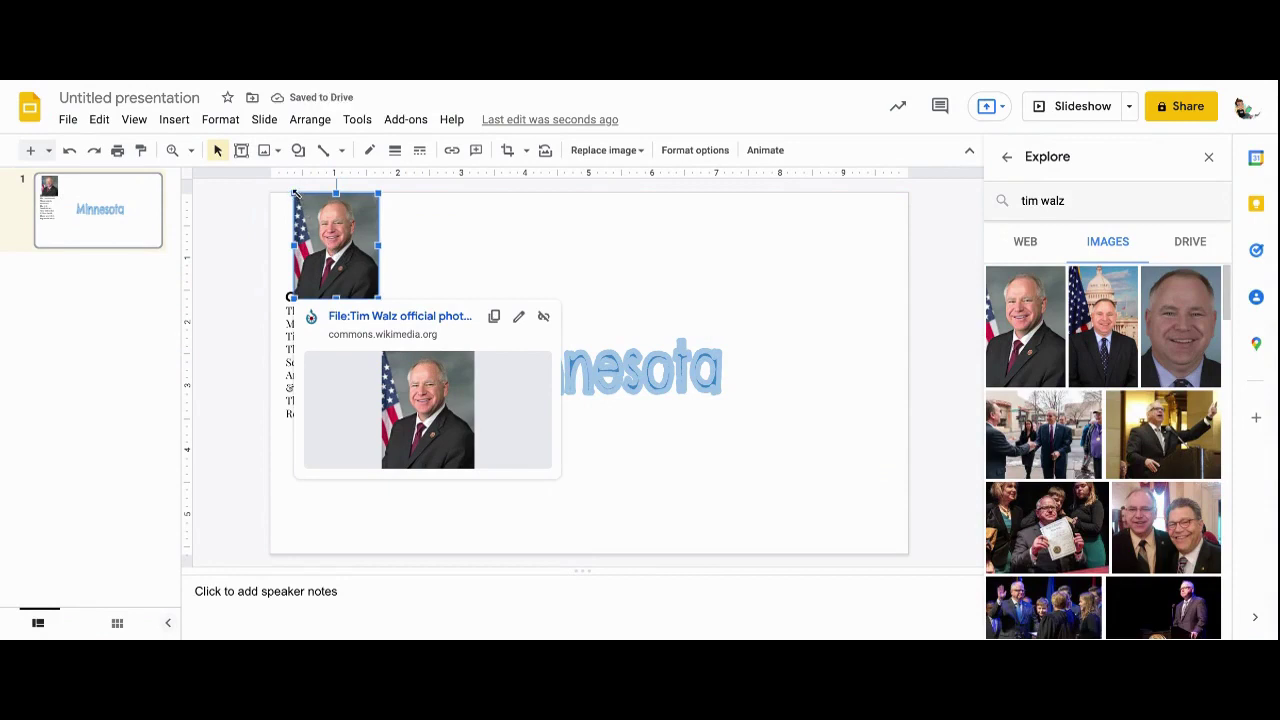
drag(293, 195, 310, 211)
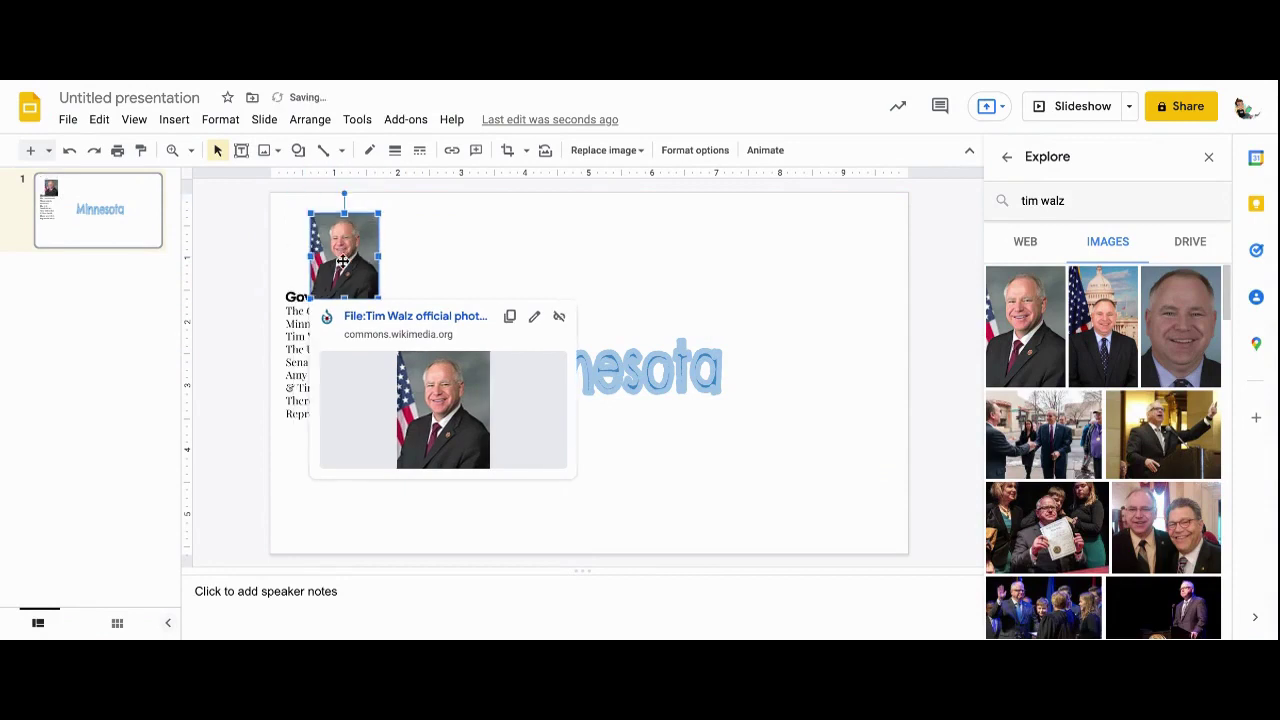
drag(360, 275, 344, 258)
click(386, 252)
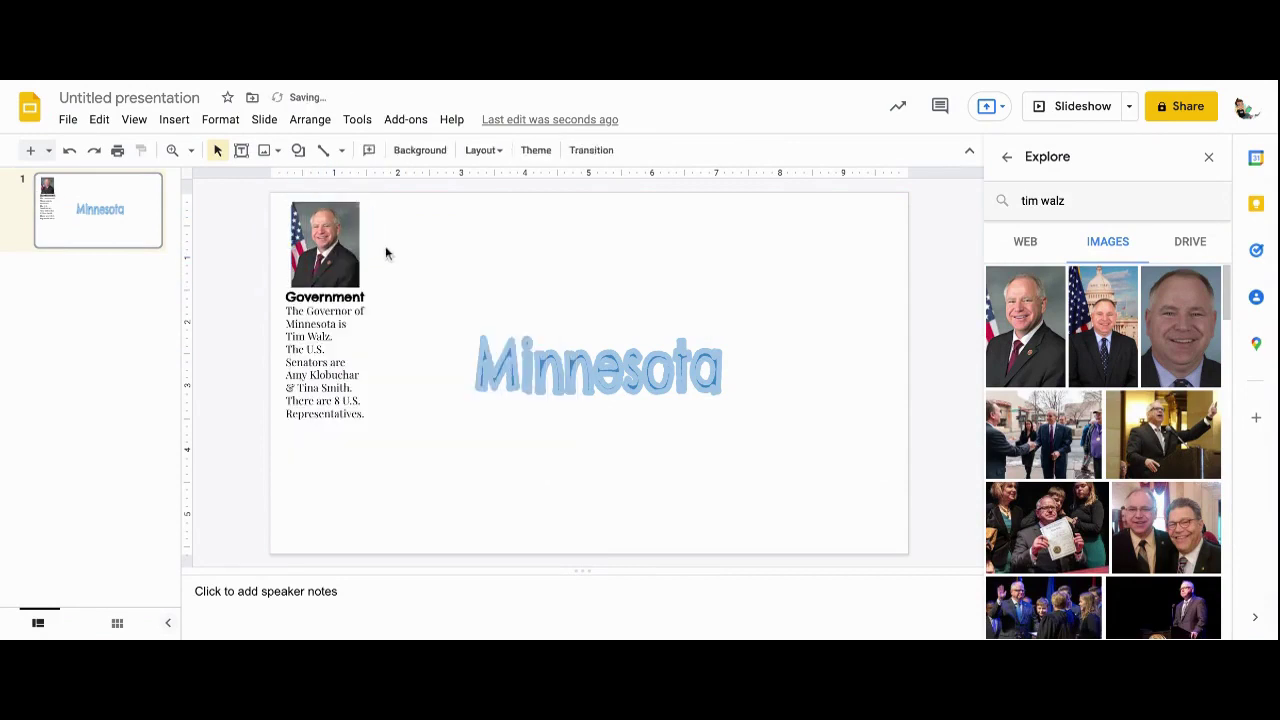
click(370, 418)
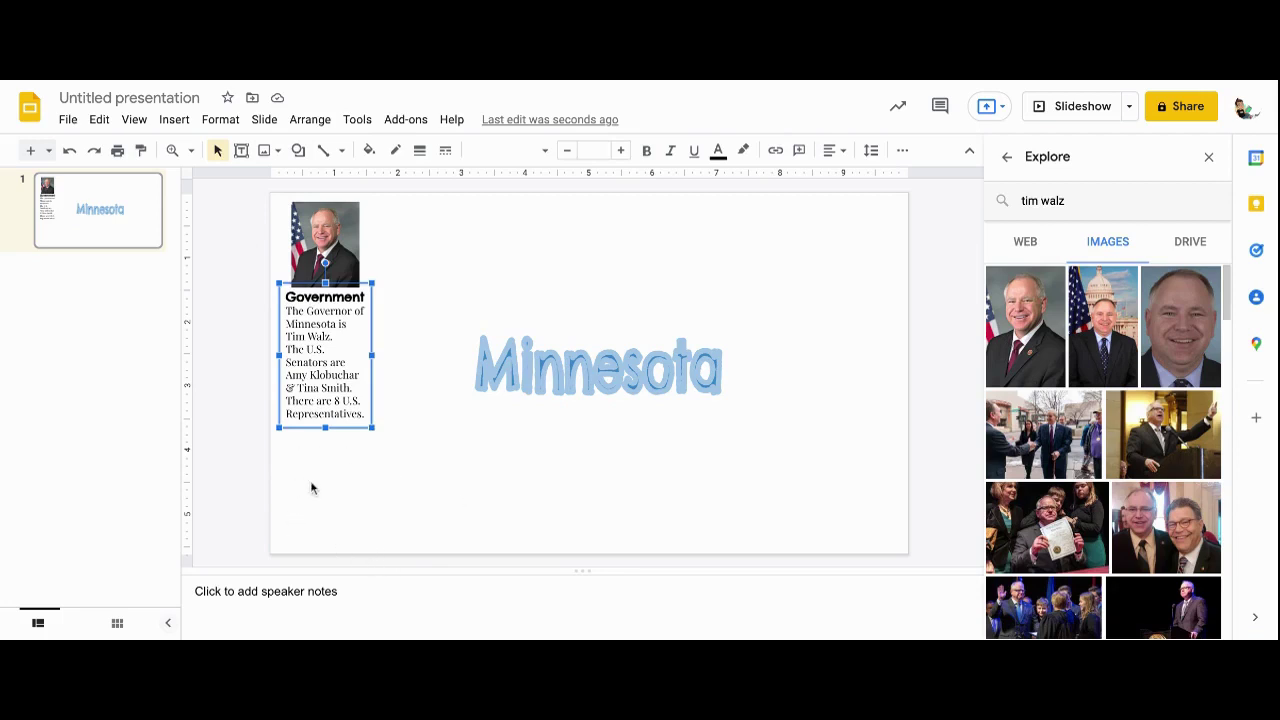
click(511, 482)
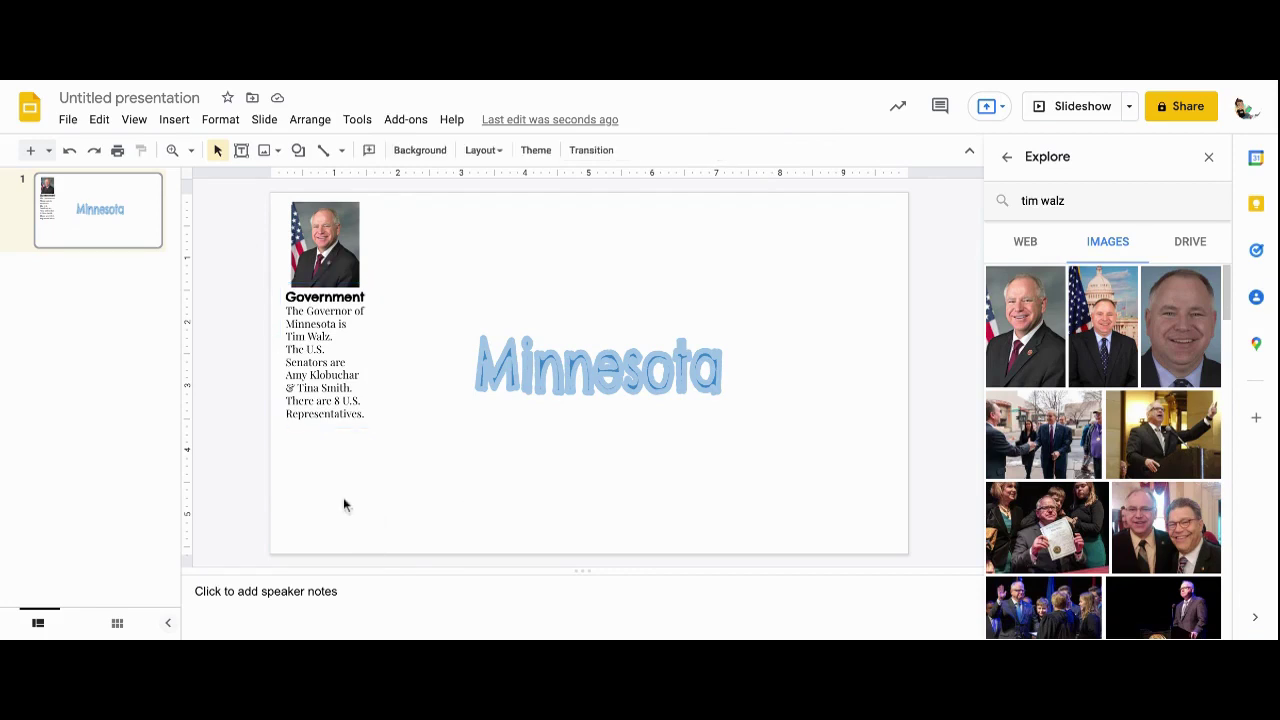
Set the slide background to the dark blue linear gradient that runs from lighter blue down to darker blue.
click(430, 152)
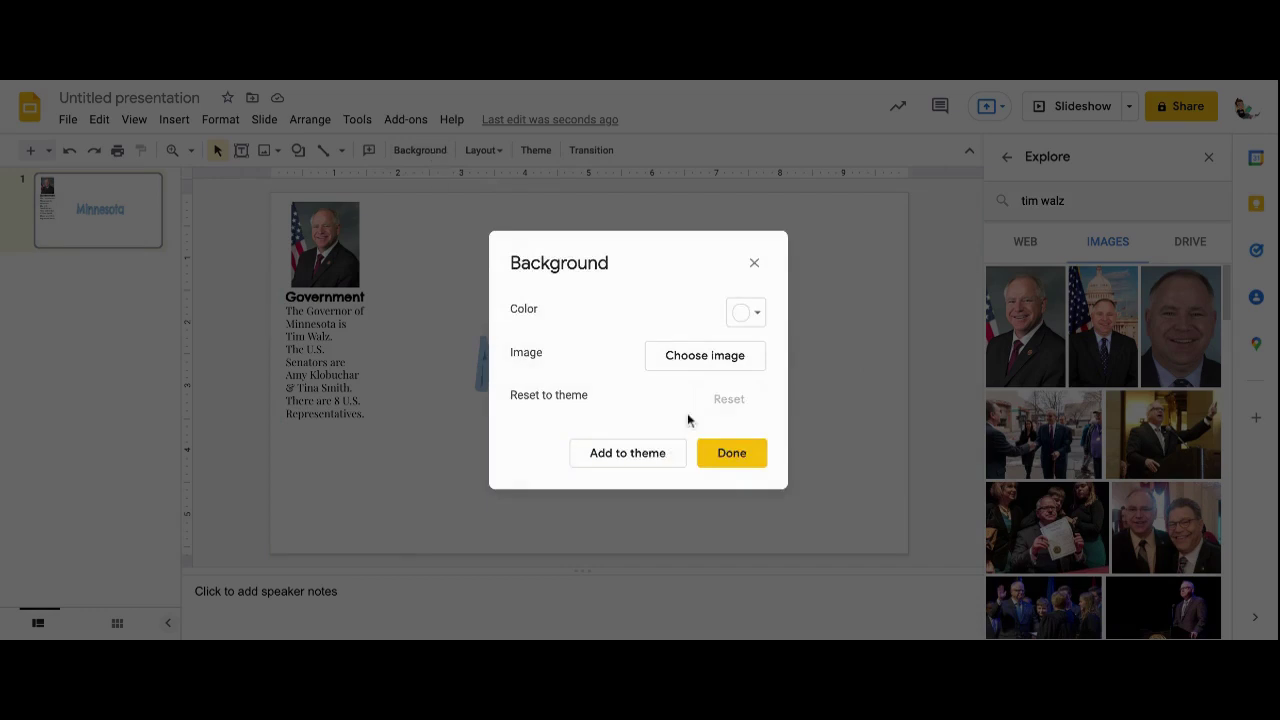
click(758, 316)
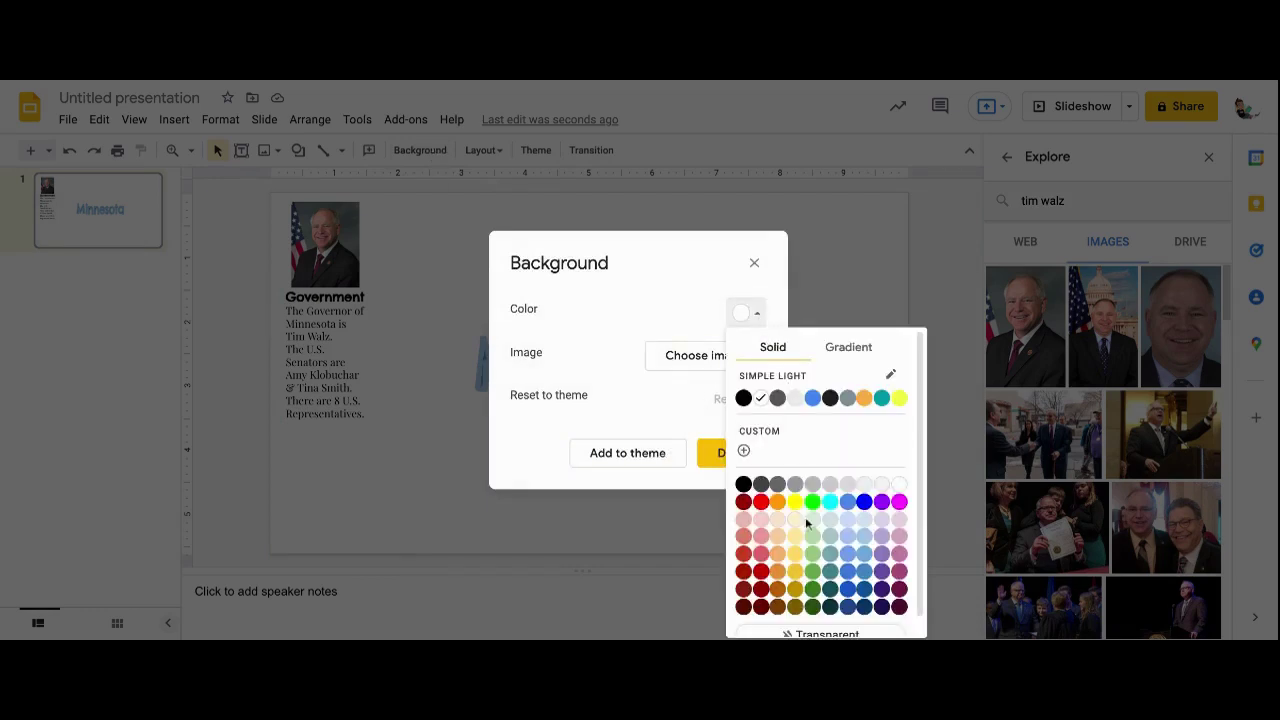
click(862, 355)
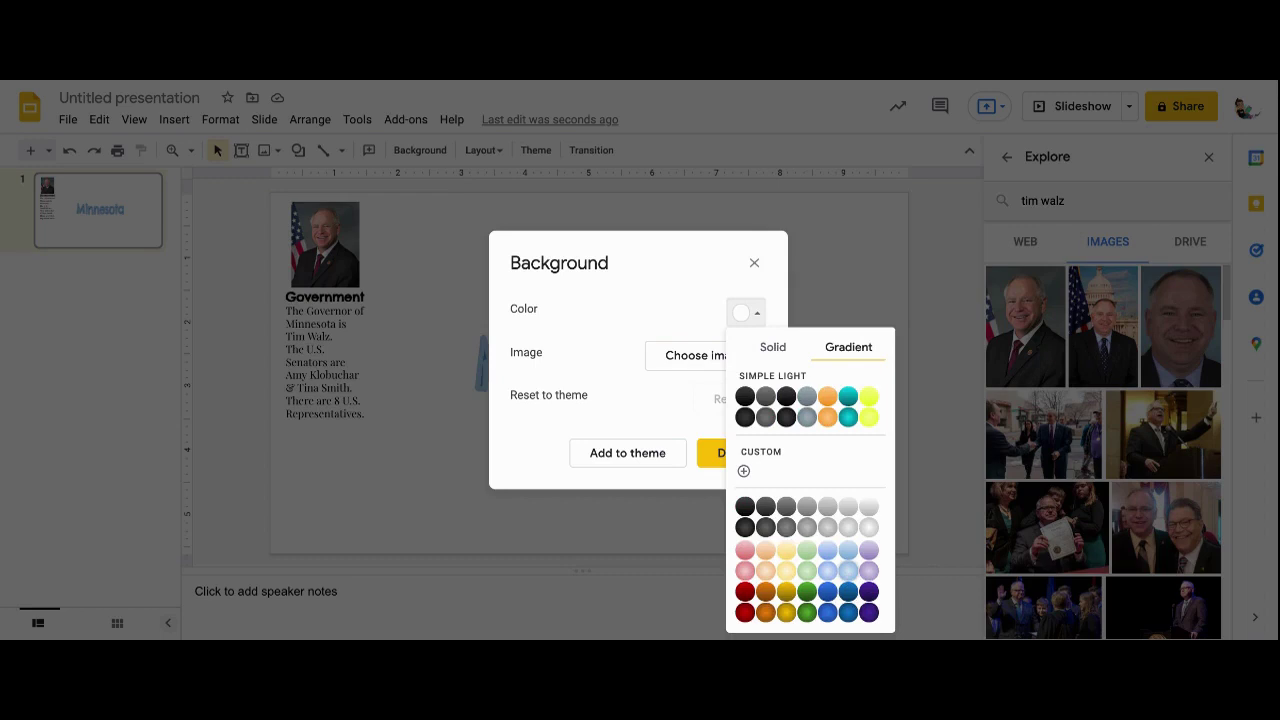
click(848, 594)
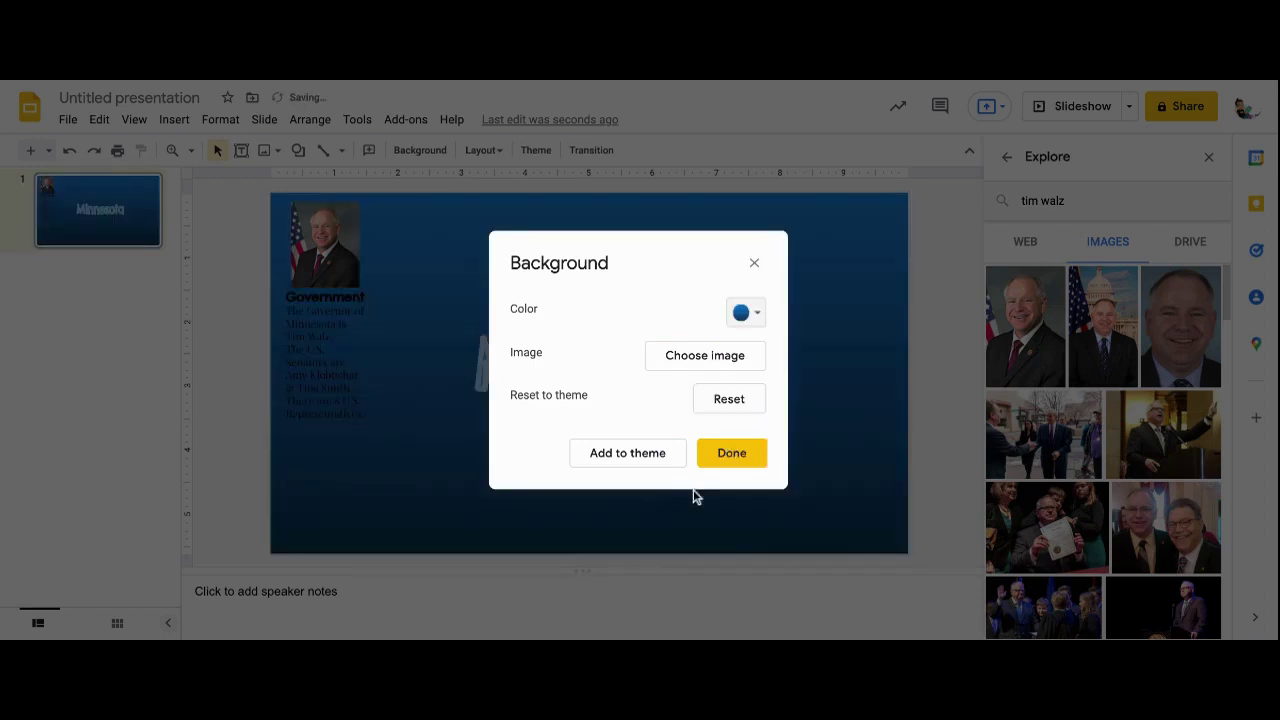
click(751, 470)
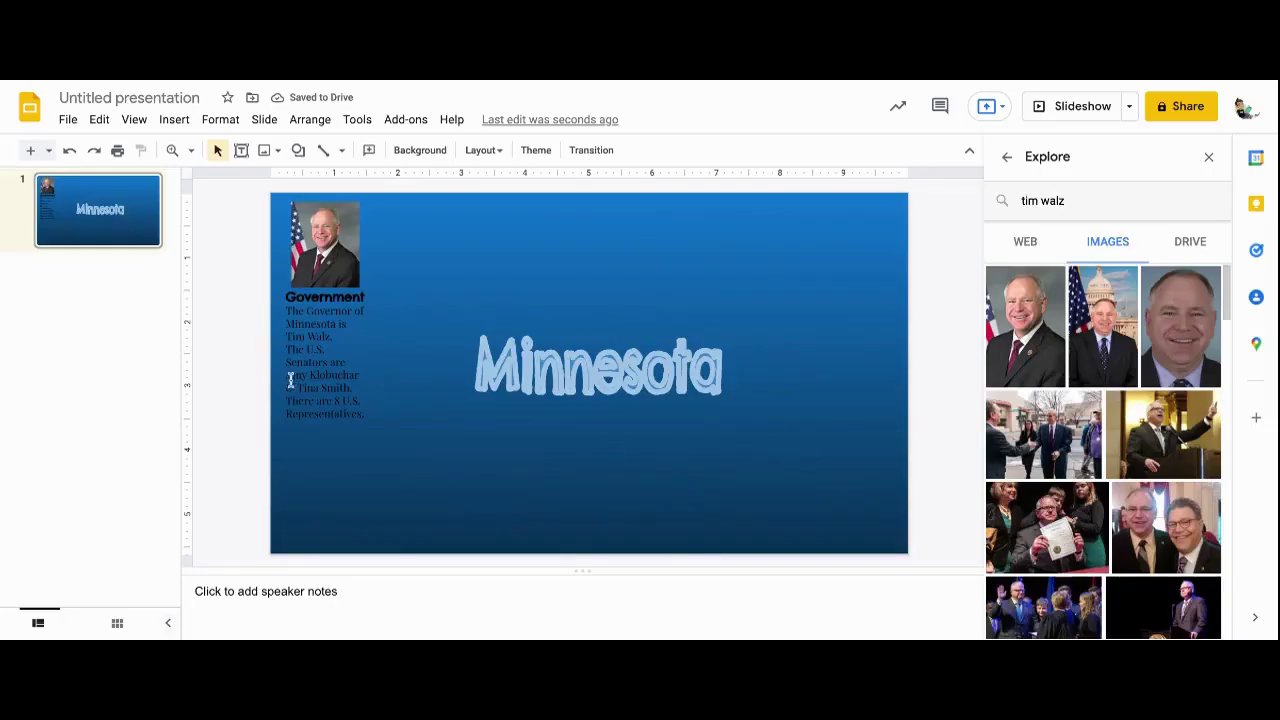
Set the text color of the sentences below the Government heading to white, pasting their copied text back in place of the selection.
click(364, 414)
key(shift+Up)
key(shift+Up)
key(shift+Up)
key(shift+Up)
key(shift+Up)
key(shift+Up)
key(shift+Up)
key(shift+Up)
key(shift+Up)
key(ctrl+c)
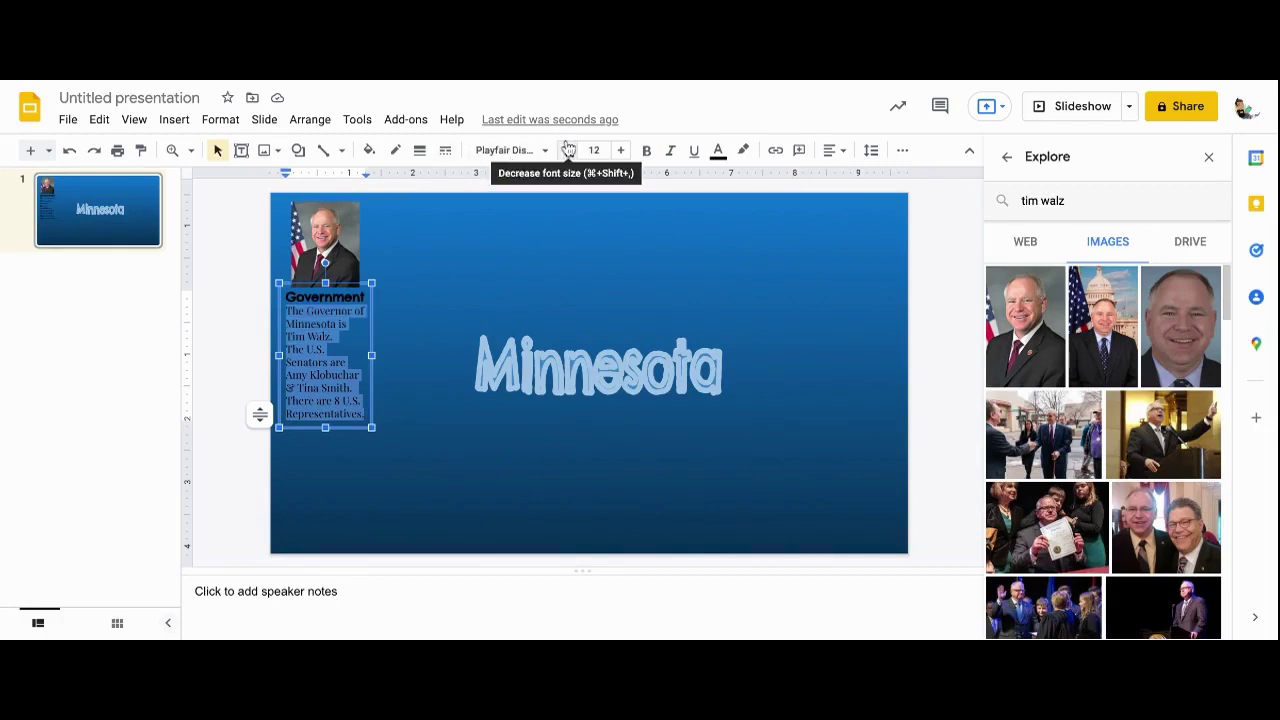
click(718, 151)
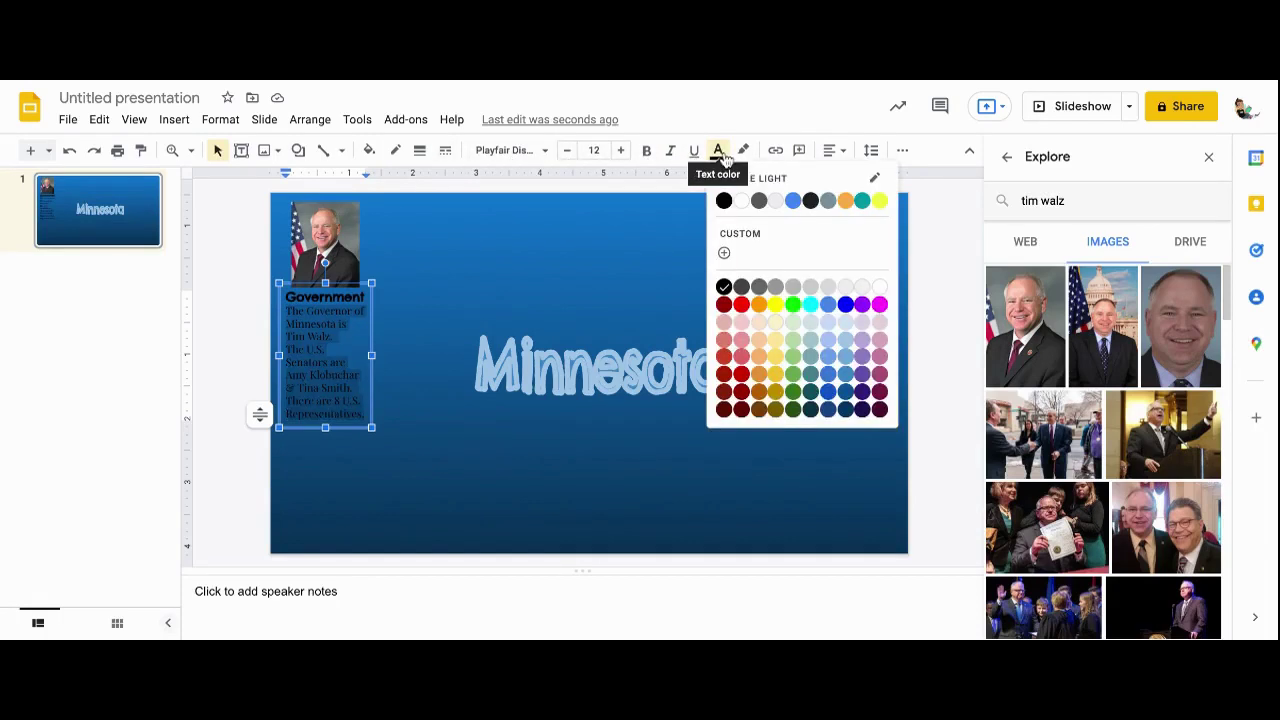
click(741, 203)
key(BackSpace)
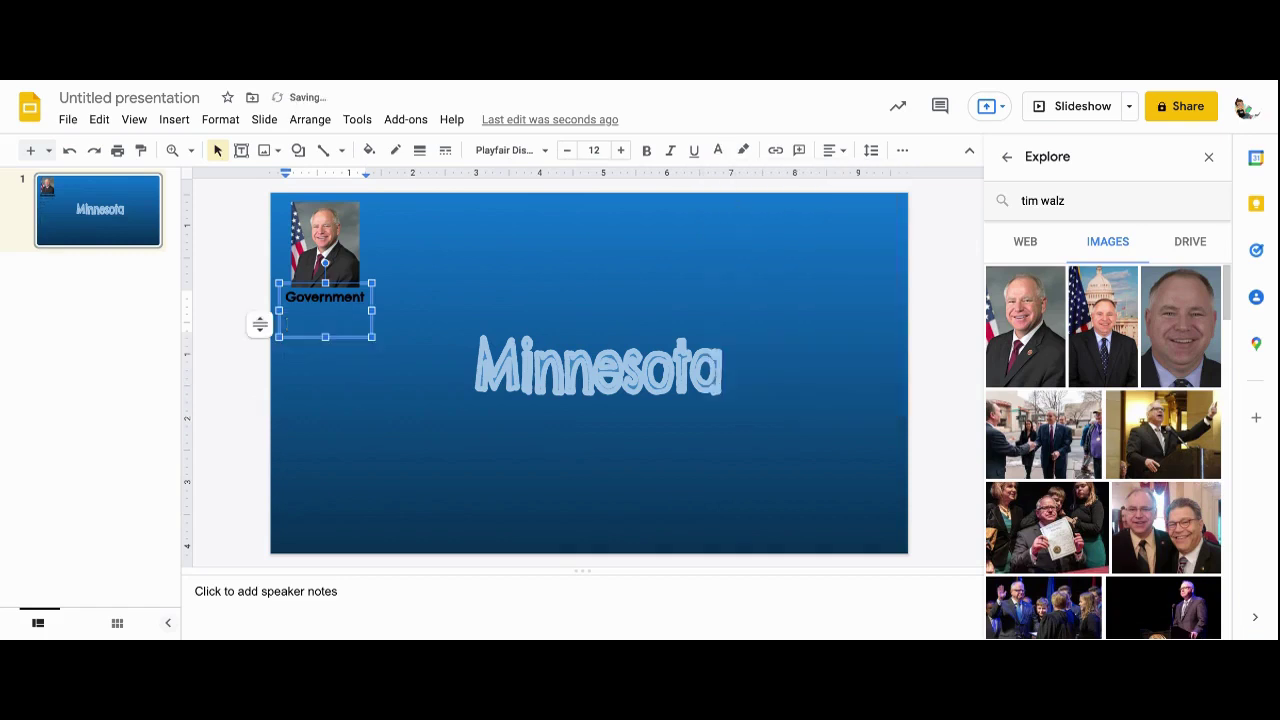
key(ctrl+v)
click(591, 563)
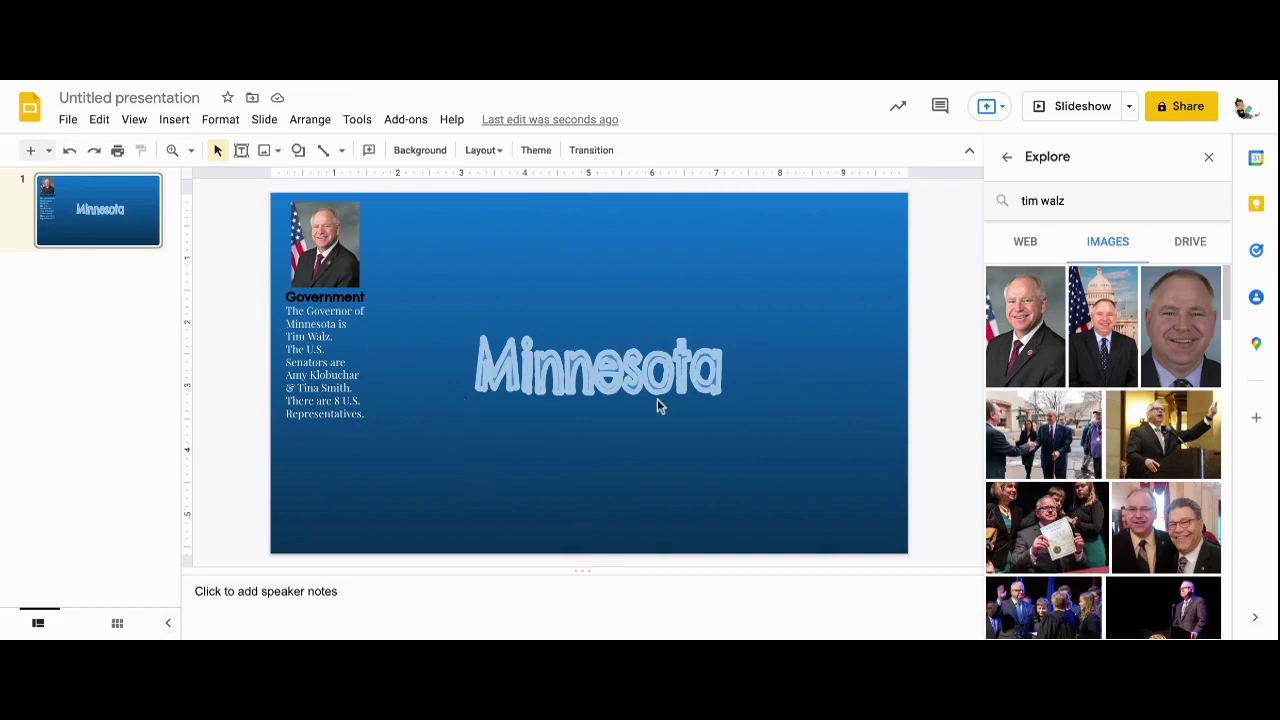
Select the Minnesota word art in the middle of the slide.
click(598, 372)
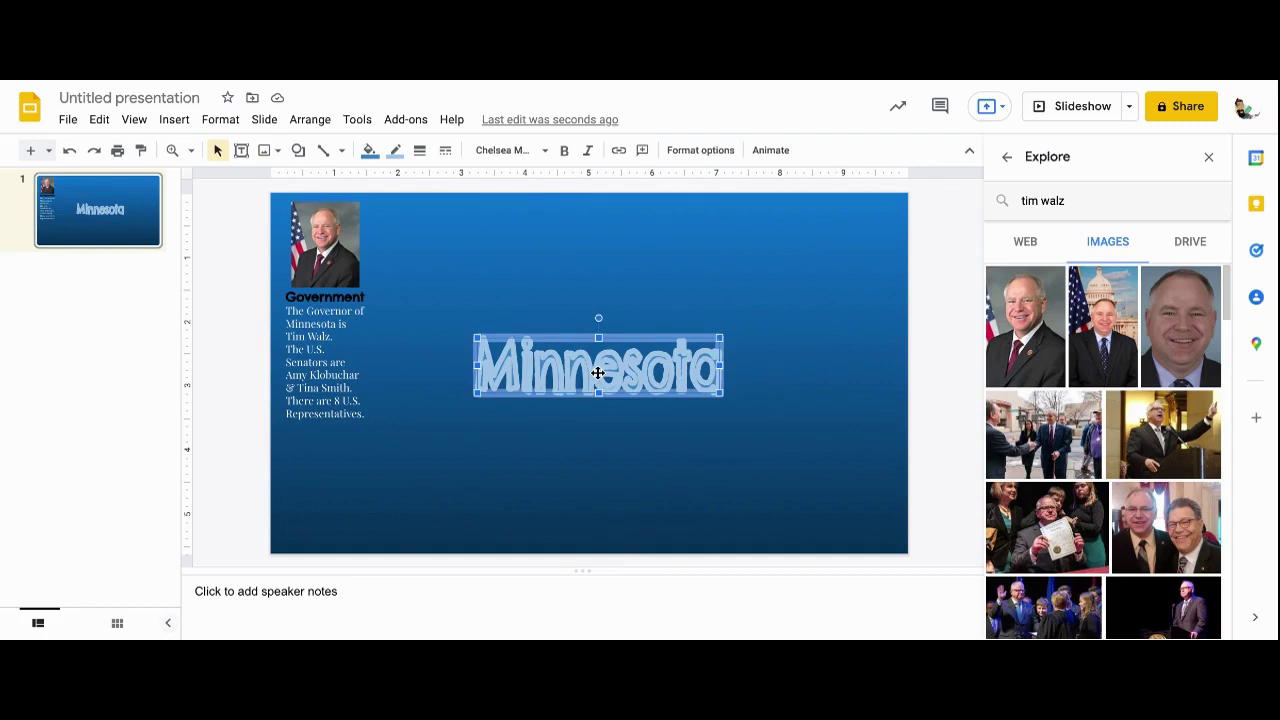